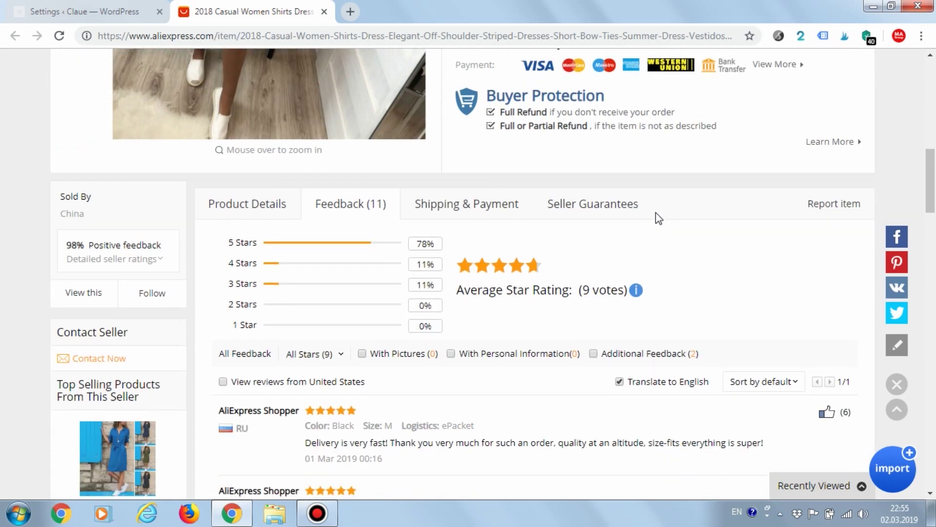
Tick Aliexpress Review Load in Ali2Woo's Reviews settings and save the settings.
{"action": "scroll", "coordinate": [604, 215], "scroll_direction": "down", "scroll_amount": 2}
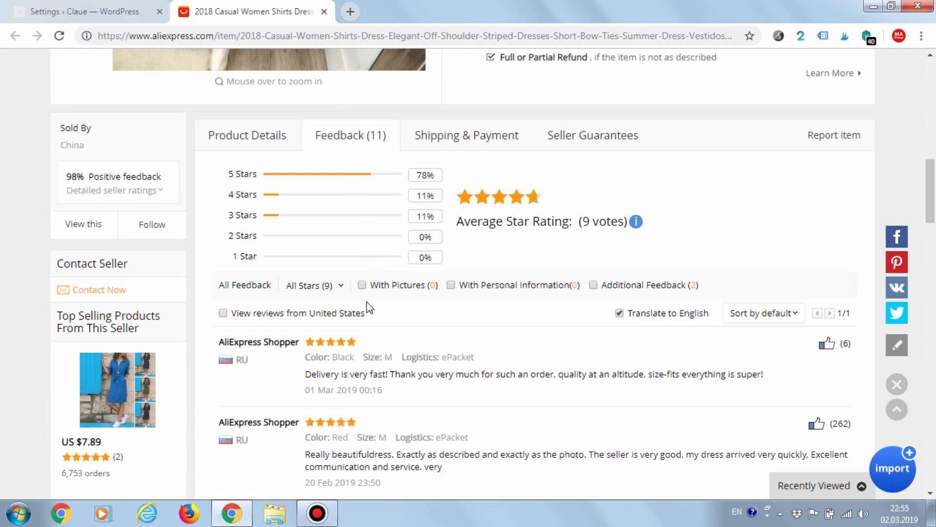
{"action": "scroll", "coordinate": [370, 361], "scroll_direction": "down", "scroll_amount": 7}
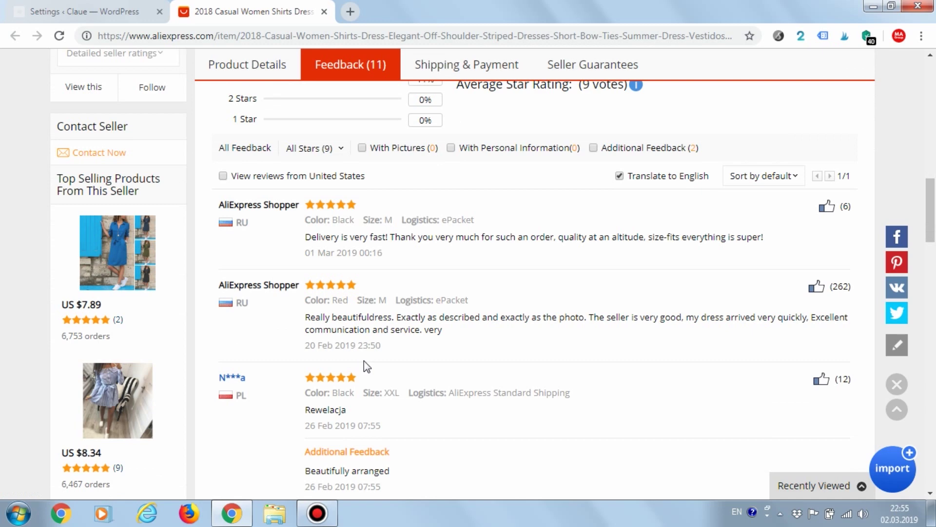
{"action": "scroll", "coordinate": [352, 384], "scroll_direction": "up", "scroll_amount": 5}
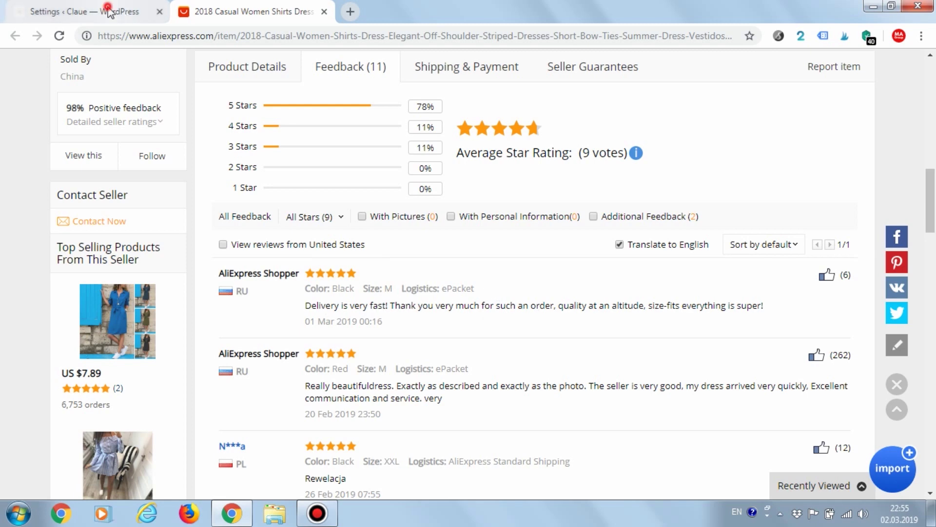
{"action": "left_click", "coordinate": [83, 11]}
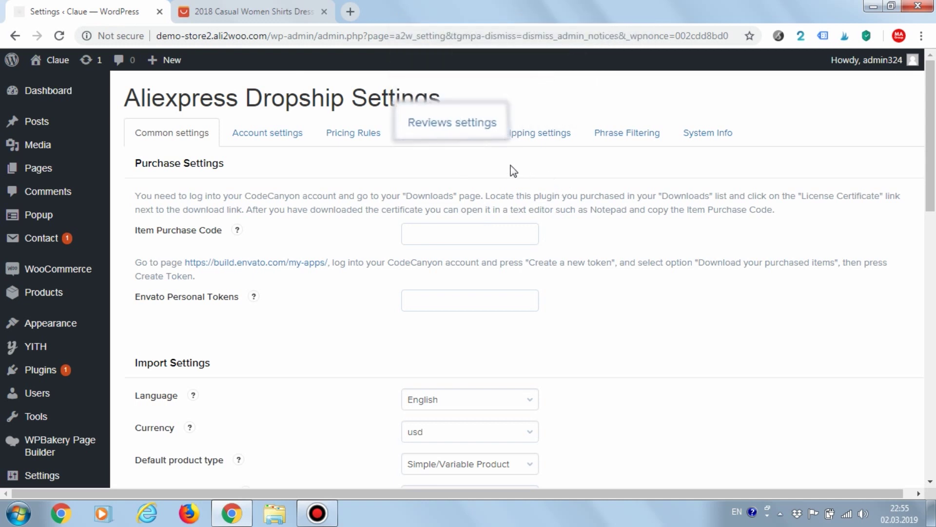
{"action": "left_click", "coordinate": [455, 138]}
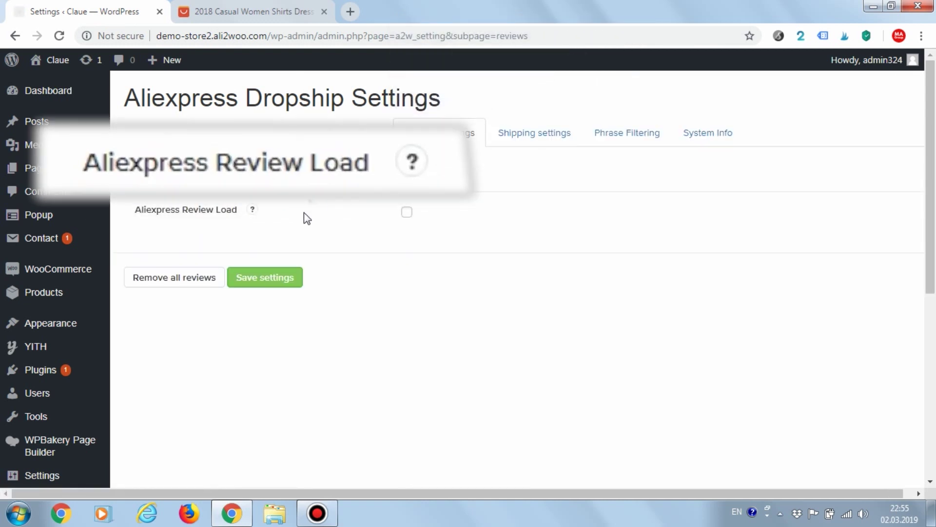
{"action": "left_click", "coordinate": [406, 212]}
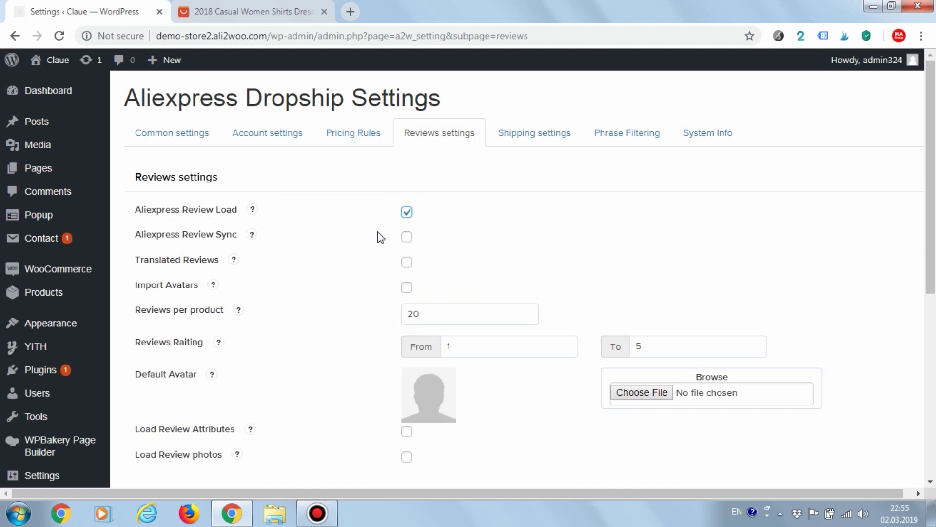
{"action": "scroll", "coordinate": [375, 239], "scroll_direction": "down", "scroll_amount": 4}
{"action": "scroll", "coordinate": [370, 249], "scroll_direction": "down", "scroll_amount": 3}
{"action": "left_click", "coordinate": [251, 191]}
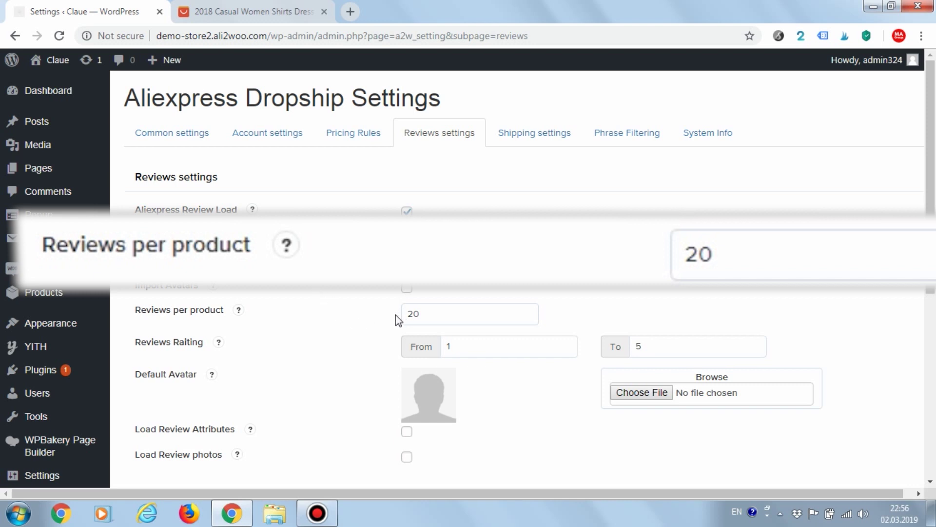
Leave reviews per product at 20 and leave Review Sync unticked after toggling it.
{"action": "left_click_drag", "start_coordinate": [423, 314], "coordinate": [391, 318]}
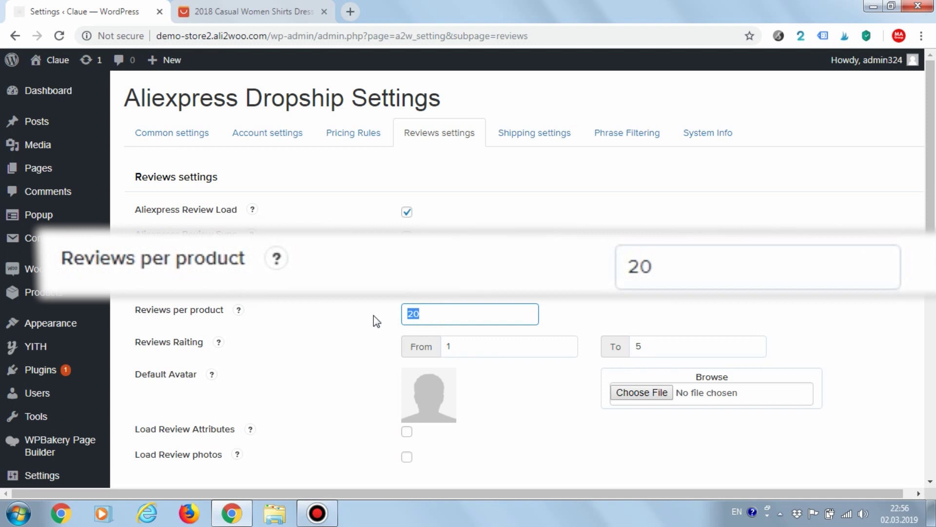
{"action": "left_click", "coordinate": [374, 315]}
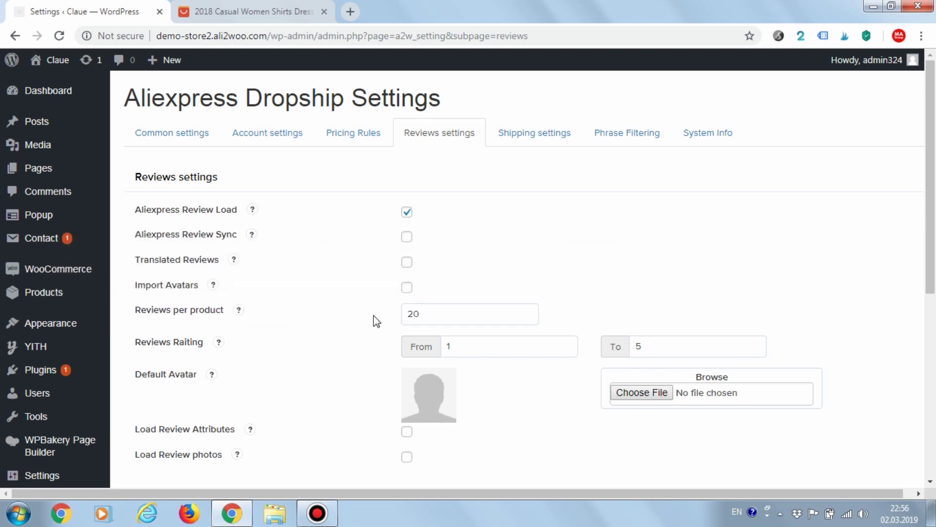
{"action": "left_click", "coordinate": [407, 237]}
{"action": "left_click", "coordinate": [407, 238]}
Import the striped off-shoulder dress from AliExpress via Ali2Woo and push it to the shop.
{"action": "left_click", "coordinate": [236, 11]}
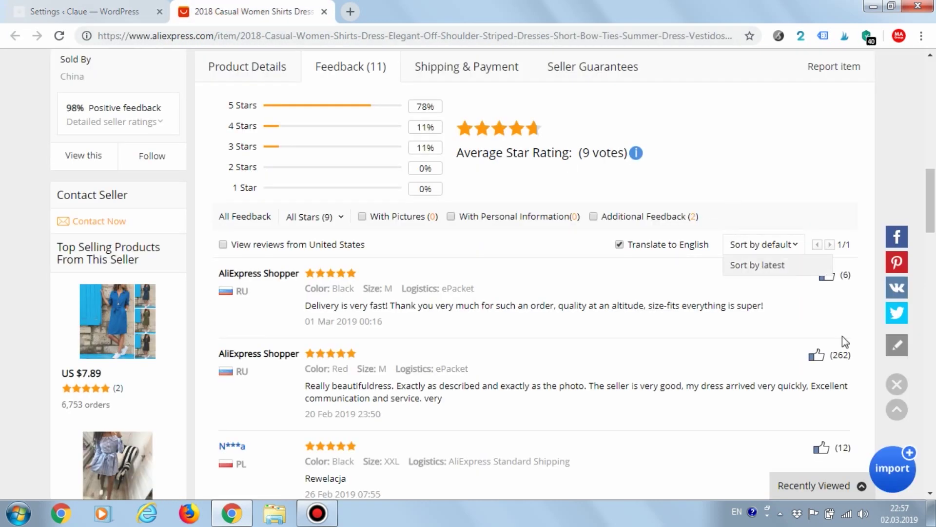
{"action": "left_click", "coordinate": [899, 471]}
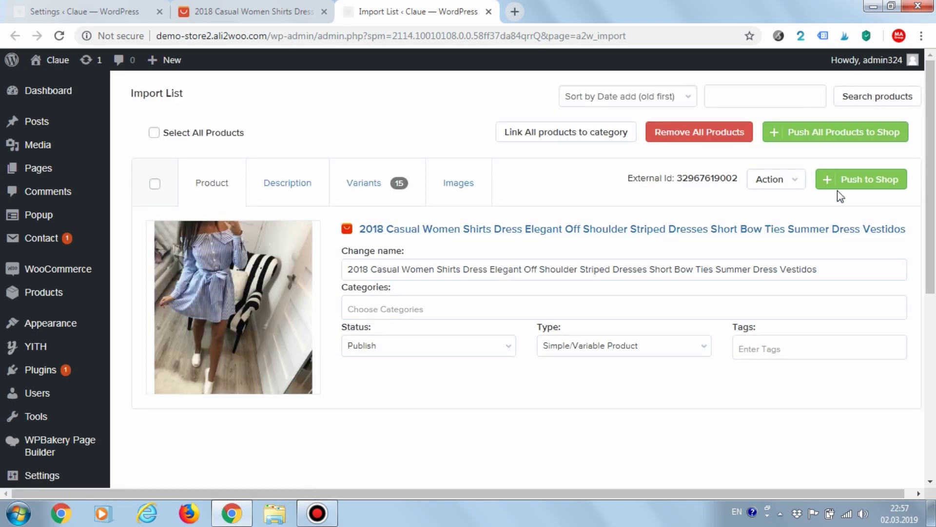
{"action": "left_click", "coordinate": [857, 184]}
{"action": "mouse_move", "coordinate": [67, 292]}
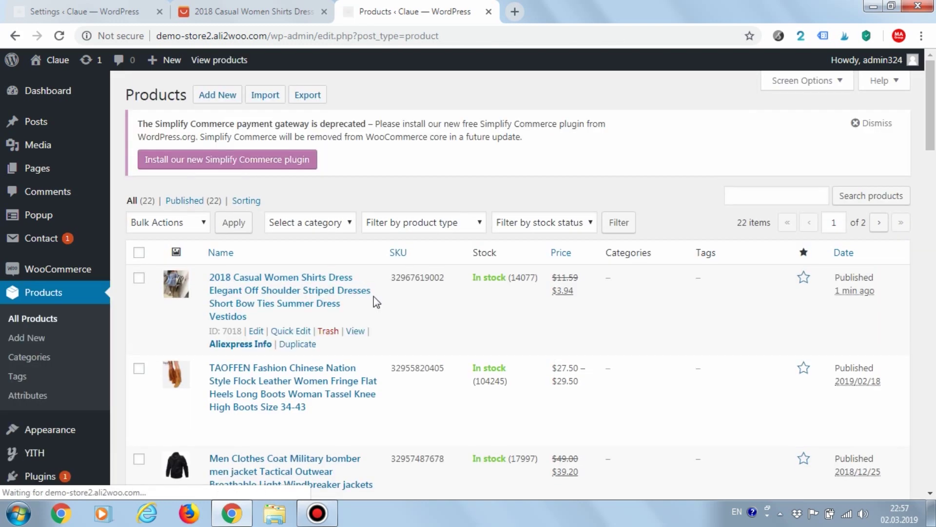
Open the dress's storefront page in a new tab and show its Reviews (9).
{"action": "right_click", "coordinate": [356, 331]}
{"action": "left_click", "coordinate": [385, 336]}
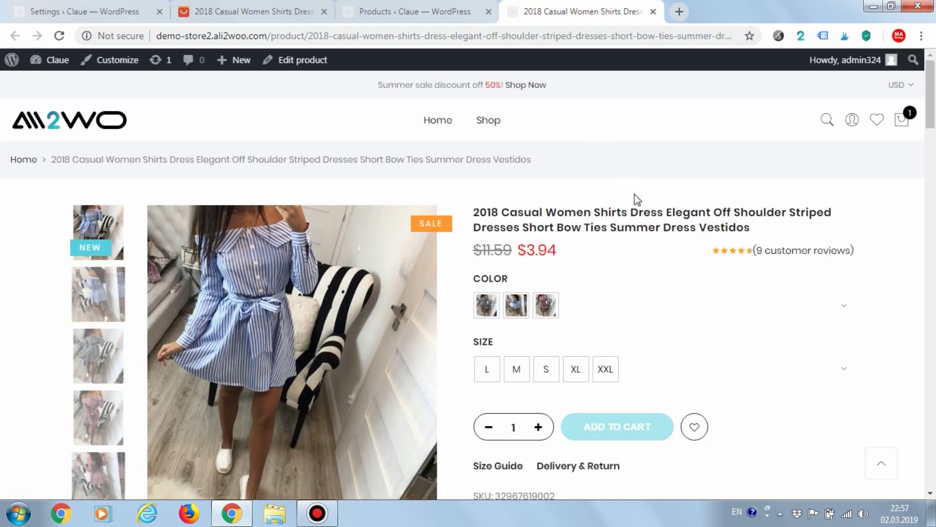
{"action": "scroll", "coordinate": [628, 220], "scroll_direction": "down", "scroll_amount": 7}
{"action": "left_click", "coordinate": [569, 298]}
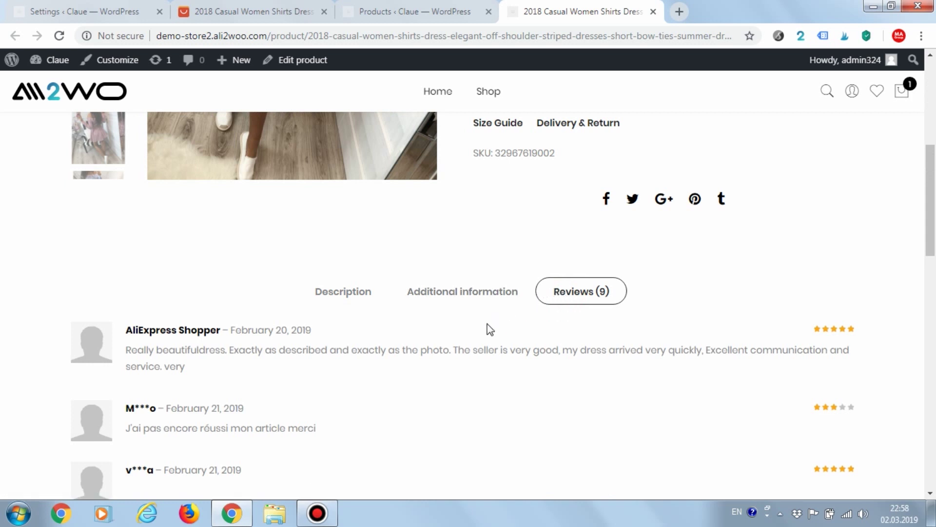
{"action": "scroll", "coordinate": [378, 343], "scroll_direction": "down", "scroll_amount": 5}
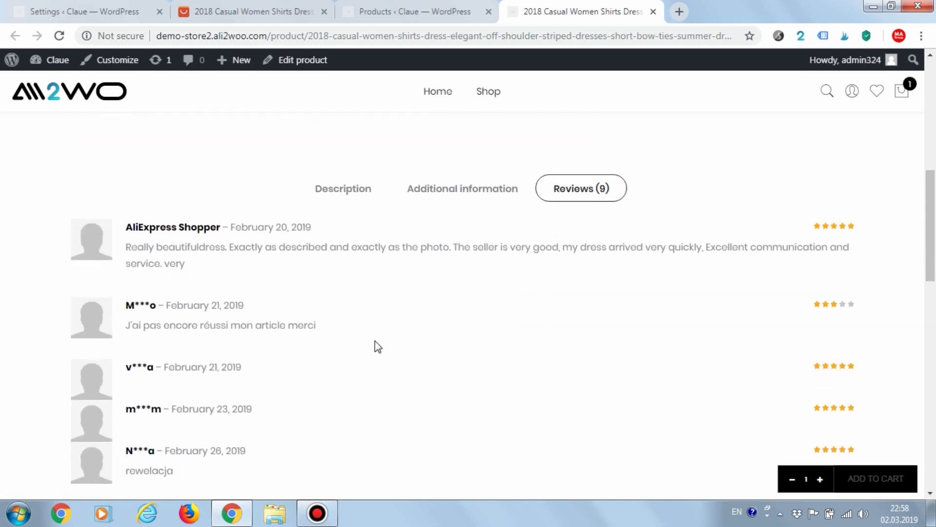
{"action": "scroll", "coordinate": [378, 347], "scroll_direction": "up", "scroll_amount": 3}
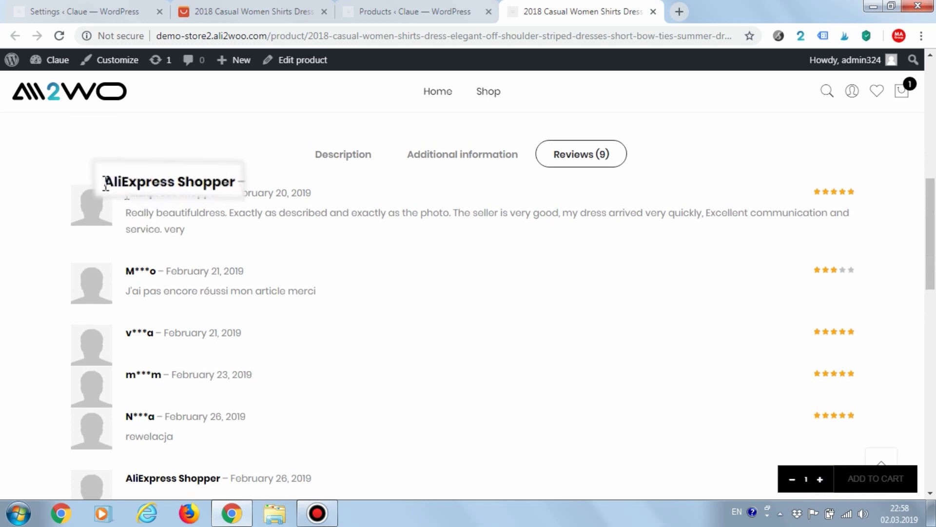
Compare the 'AliExpress Shopper' reviewer name, then return to the Ali2Woo review settings.
{"action": "left_click_drag", "start_coordinate": [127, 194], "coordinate": [221, 194]}
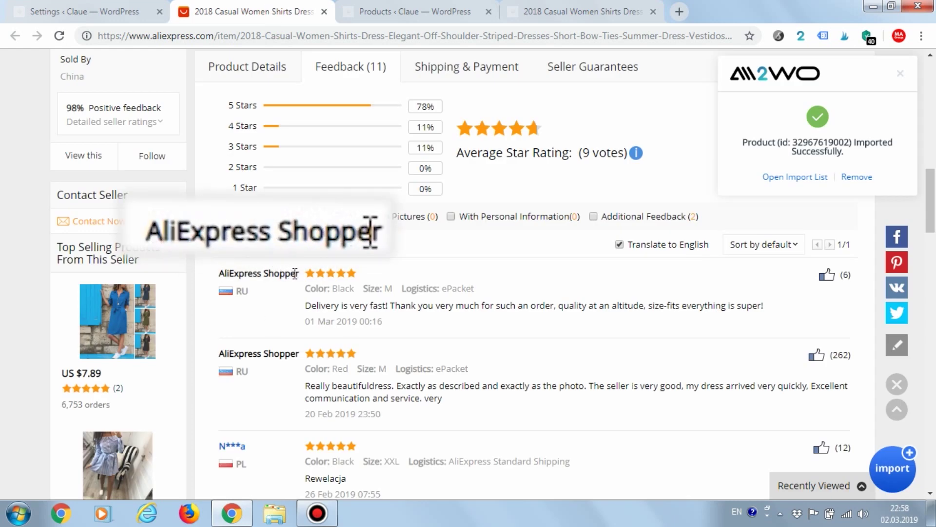
{"action": "left_click", "coordinate": [580, 11]}
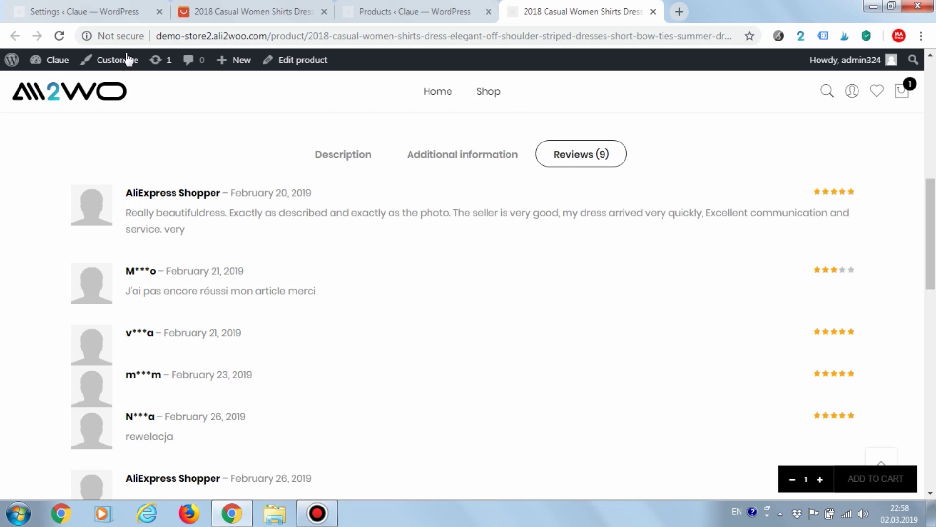
{"action": "left_click", "coordinate": [115, 12]}
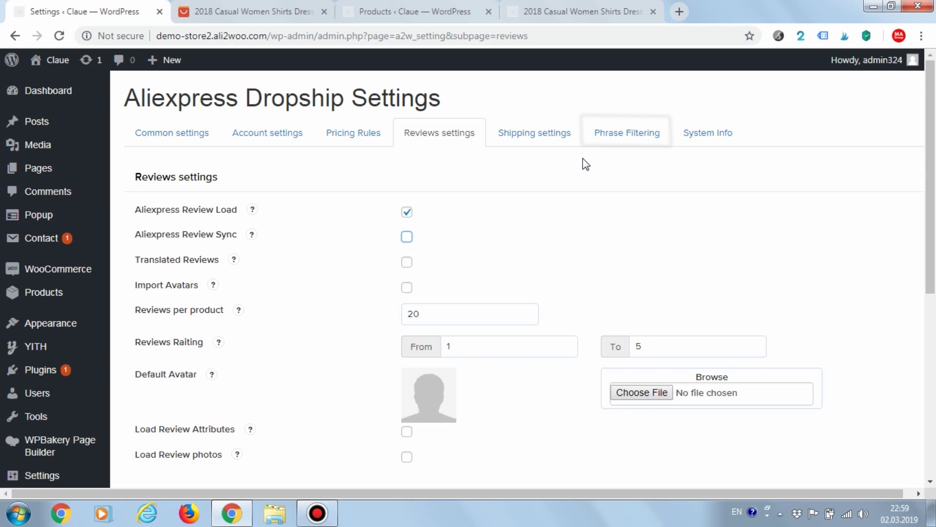
Open Phrase Filtering and copy the word 'AliExpress' from a reviewer name on the dress page.
{"action": "left_click", "coordinate": [622, 139]}
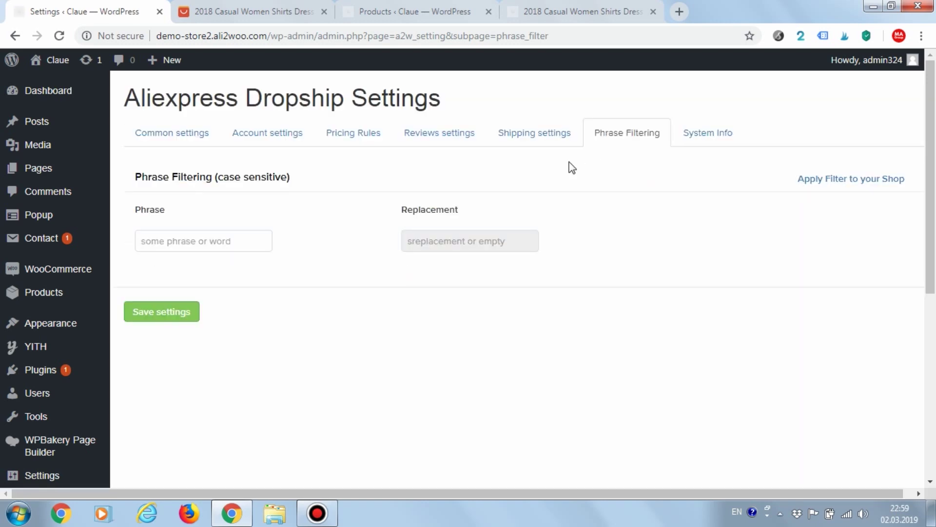
{"action": "left_click", "coordinate": [265, 11]}
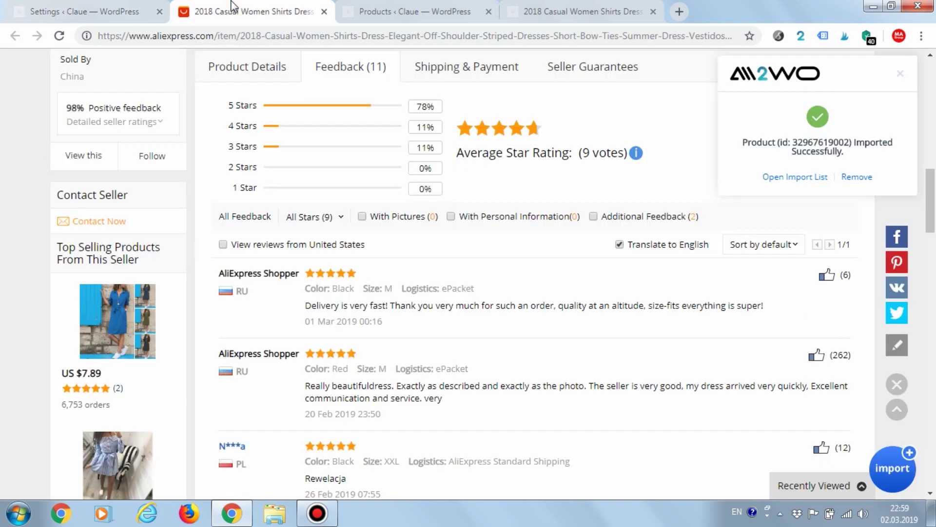
{"action": "double_click", "coordinate": [236, 275]}
{"action": "key", "text": "ctrl+c"}
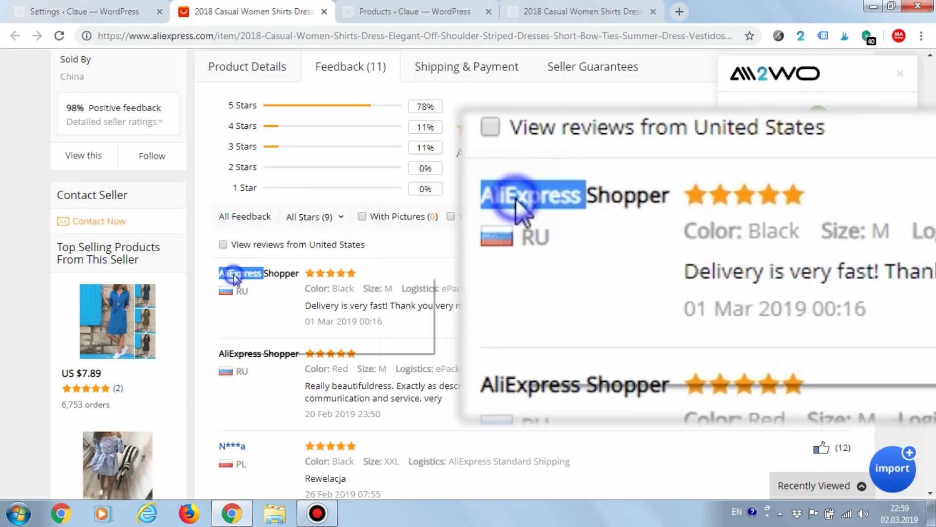
{"action": "right_click", "coordinate": [238, 278]}
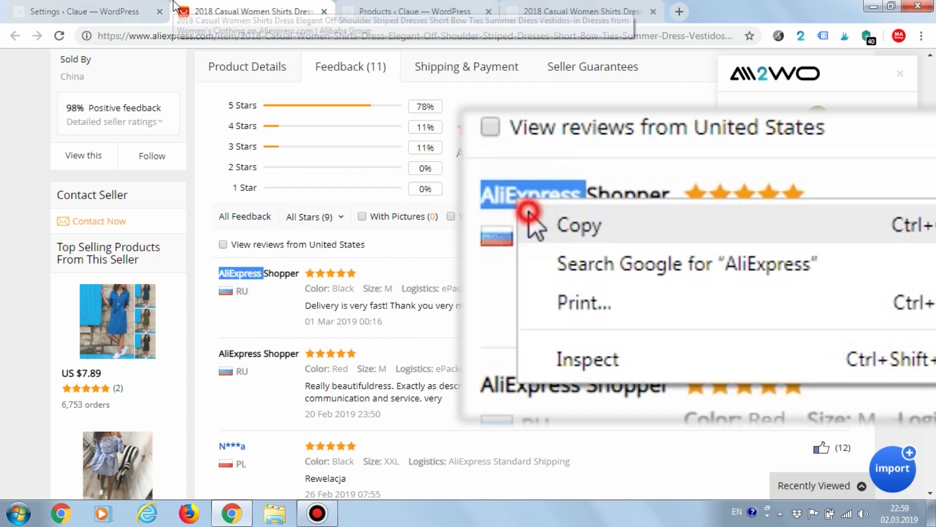
Paste 'AliExpress' as the filtered phrase with an empty replacement and save the settings.
{"action": "left_click", "coordinate": [115, 11]}
{"action": "left_click", "coordinate": [210, 235]}
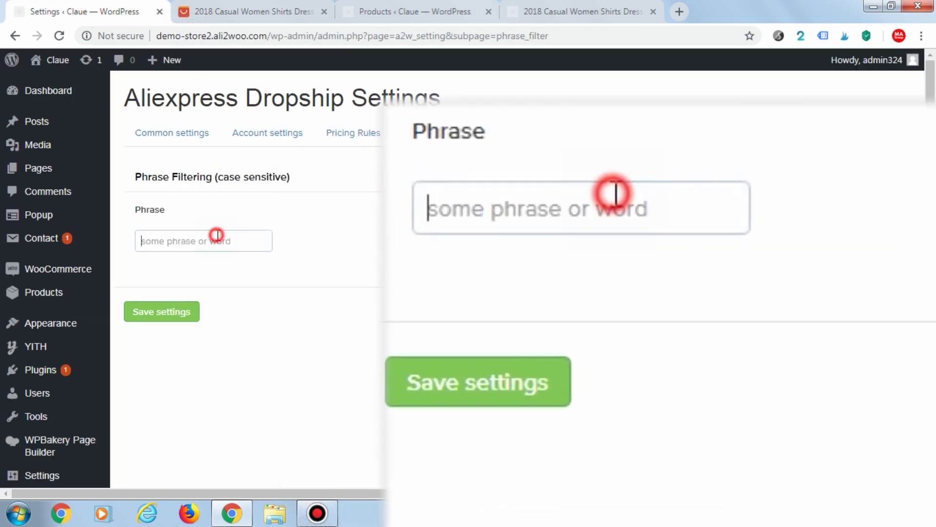
{"action": "right_click", "coordinate": [215, 236]}
{"action": "left_click", "coordinate": [249, 319]}
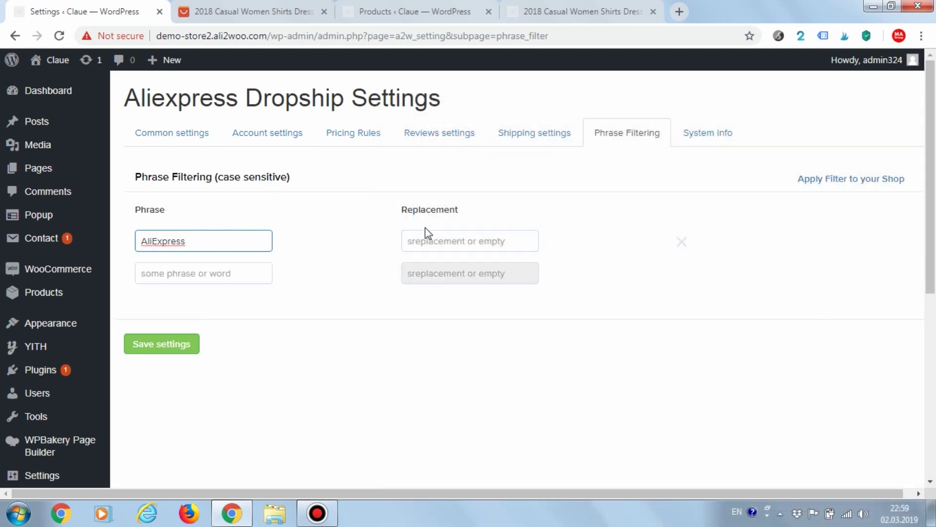
{"action": "left_click", "coordinate": [167, 347]}
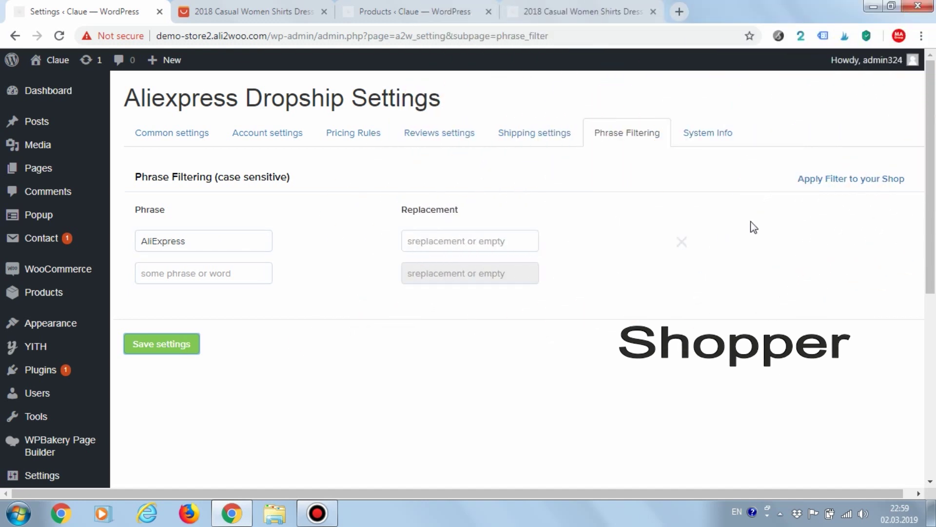
Apply the AliExpress phrase filter to the shop with the Reviews update type.
{"action": "left_click", "coordinate": [815, 180]}
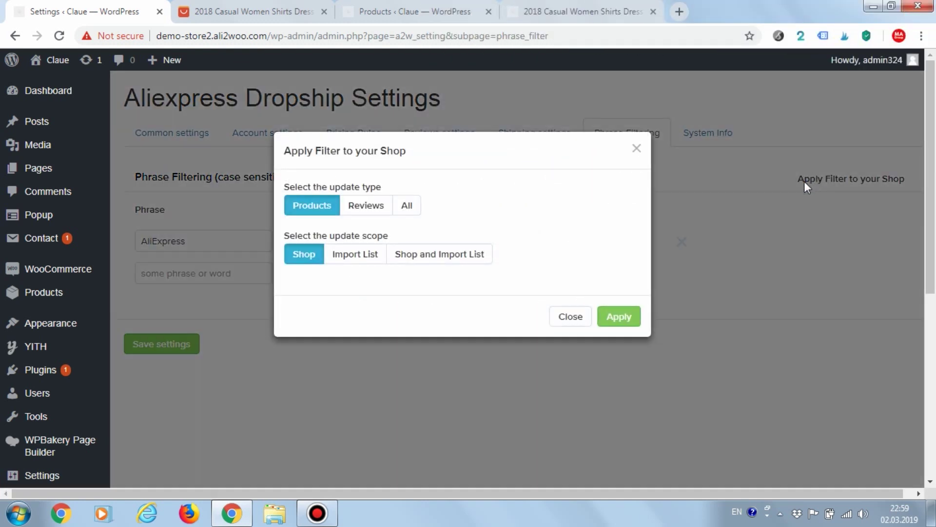
{"action": "left_click", "coordinate": [404, 207]}
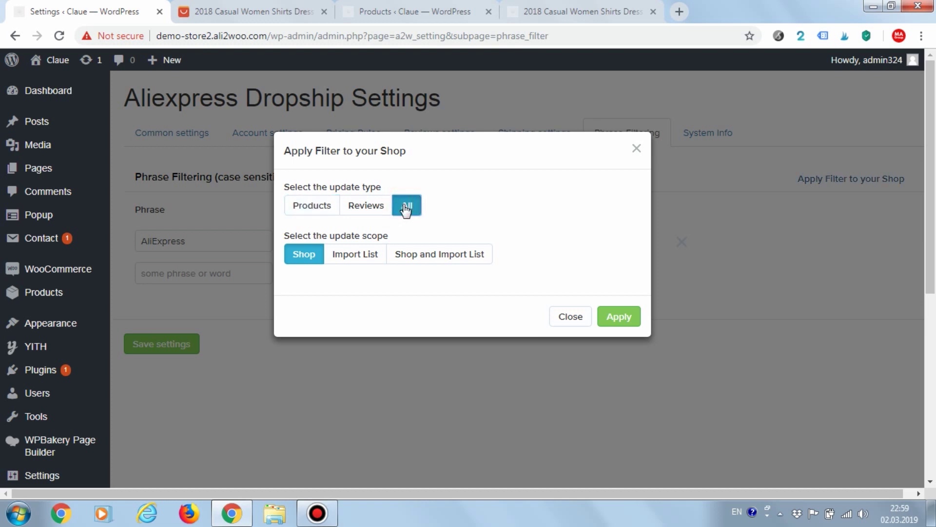
{"action": "left_click", "coordinate": [376, 211]}
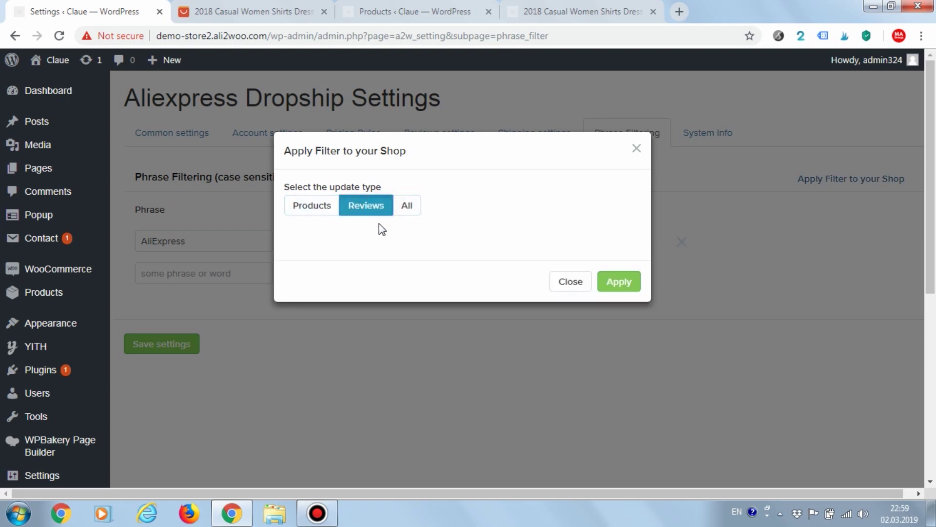
{"action": "left_click", "coordinate": [618, 287]}
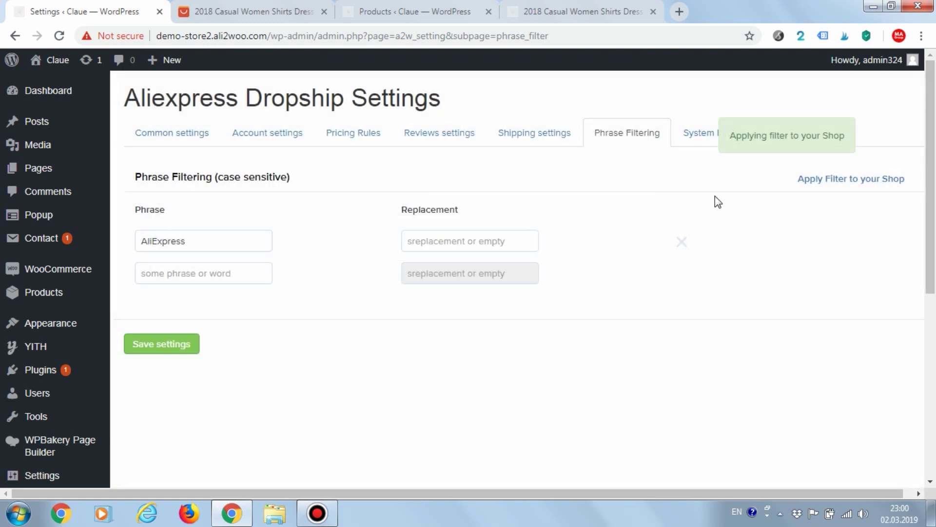
Reload the dress's store page to confirm reviewers now show as 'Shopper', then return to Phrase Filtering.
{"action": "left_click", "coordinate": [578, 11]}
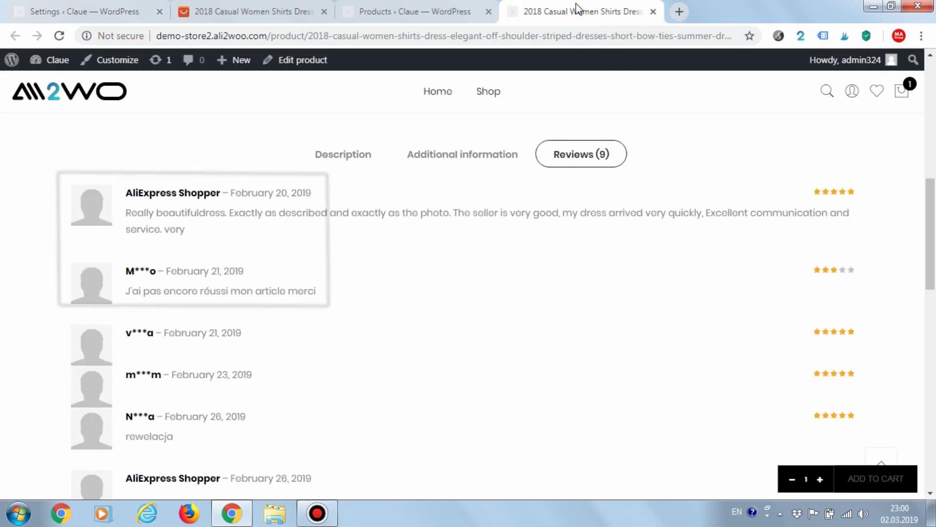
{"action": "left_click", "coordinate": [59, 35]}
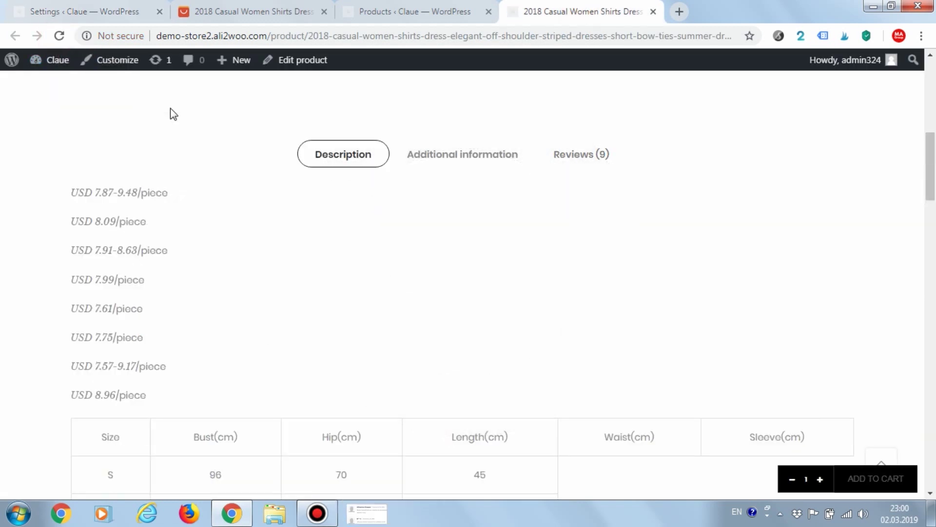
{"action": "left_click", "coordinate": [582, 158]}
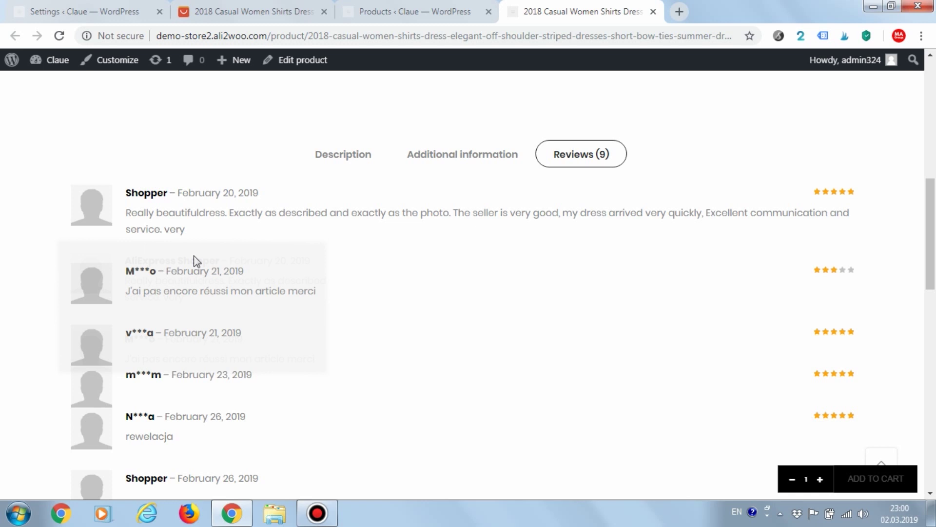
{"action": "scroll", "coordinate": [194, 261], "scroll_direction": "down", "scroll_amount": 6}
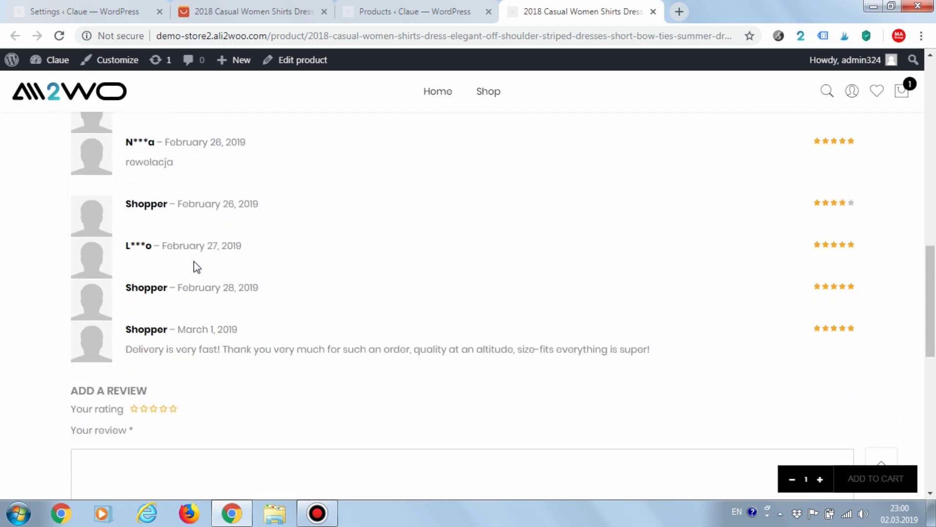
{"action": "scroll", "coordinate": [195, 262], "scroll_direction": "up", "scroll_amount": 7}
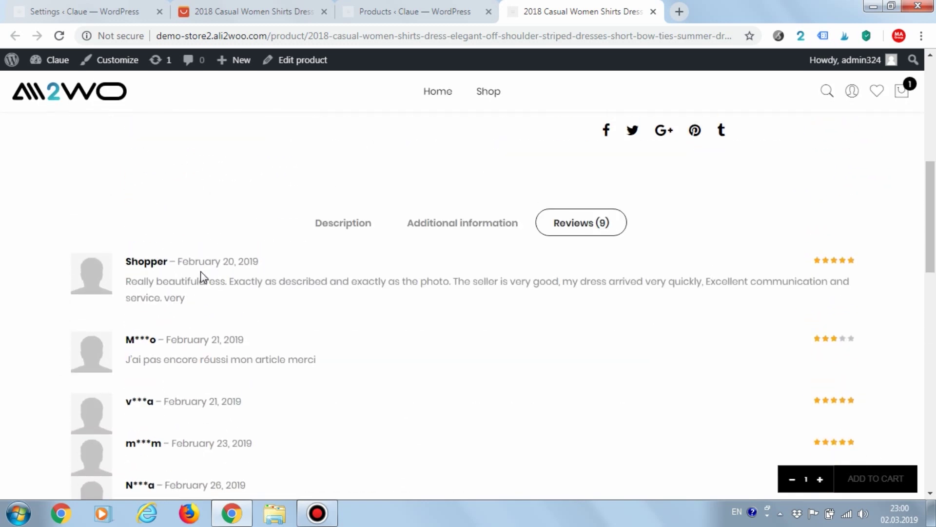
{"action": "left_click", "coordinate": [267, 7]}
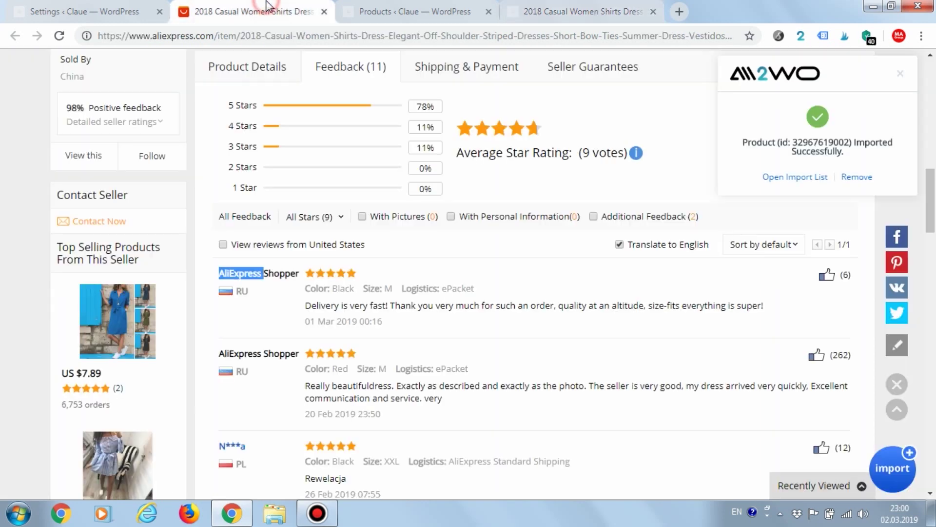
{"action": "left_click", "coordinate": [88, 7]}
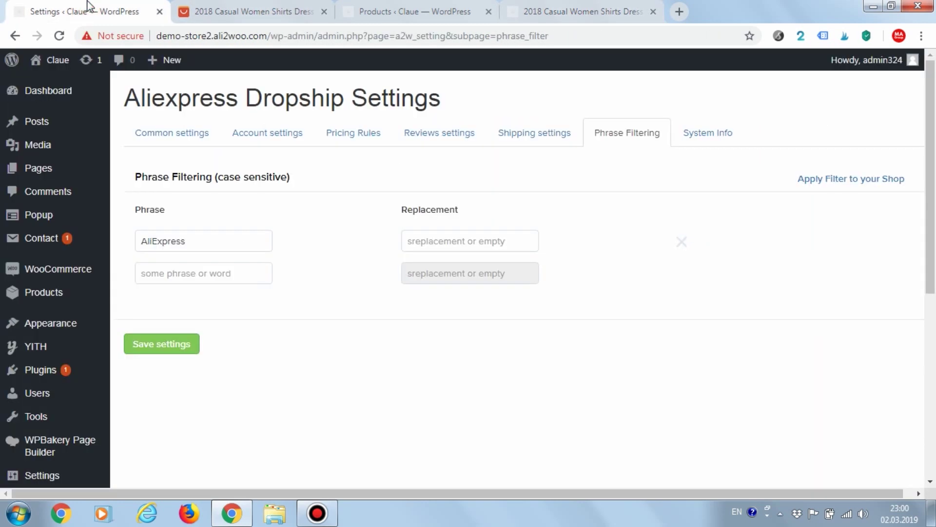
Open Common settings in a separate tab, then tick Translated Reviews in the Reviews settings.
{"action": "left_click", "coordinate": [448, 134]}
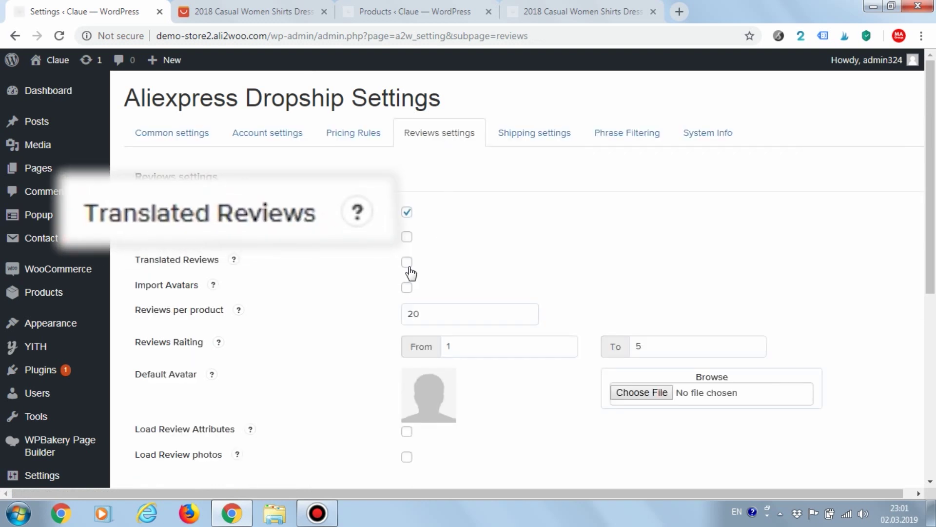
{"action": "right_click", "coordinate": [187, 143]}
{"action": "left_click", "coordinate": [195, 148]}
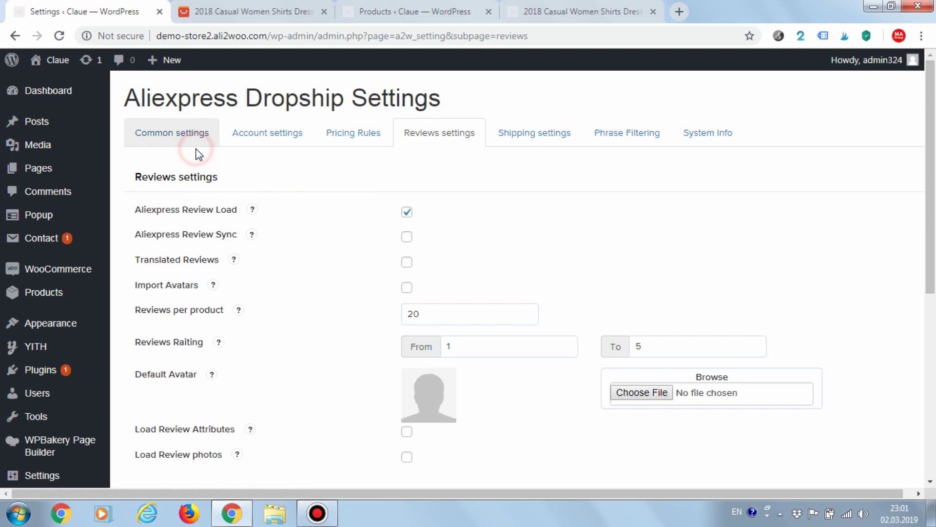
{"action": "left_click", "coordinate": [219, 11]}
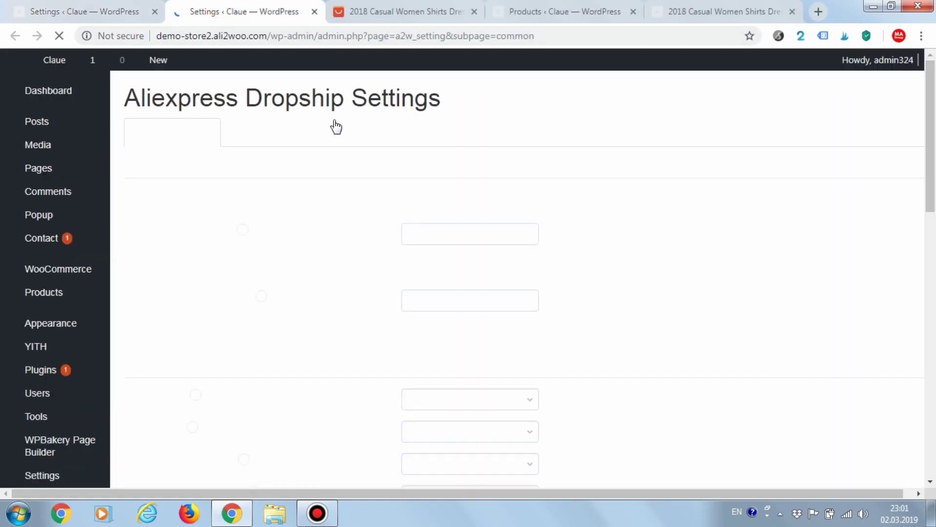
{"action": "scroll", "coordinate": [382, 317], "scroll_direction": "down", "scroll_amount": 3}
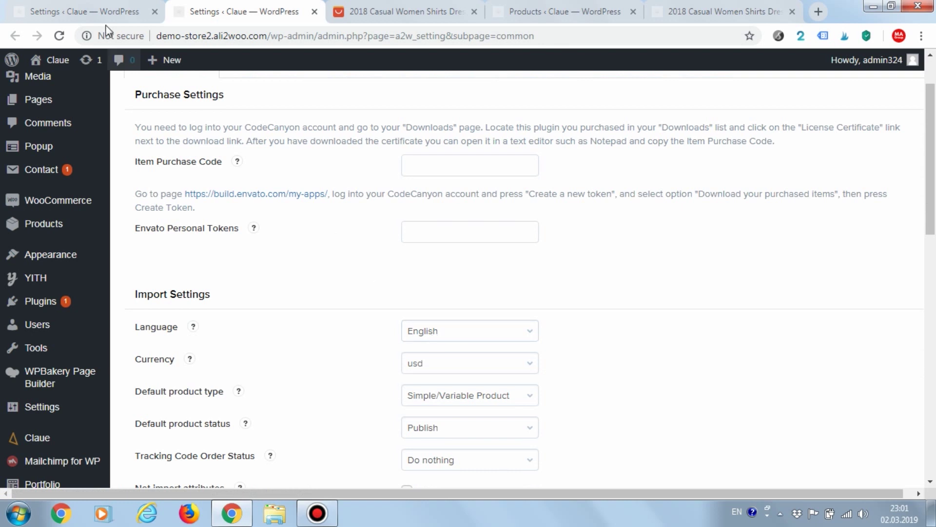
{"action": "left_click", "coordinate": [112, 12]}
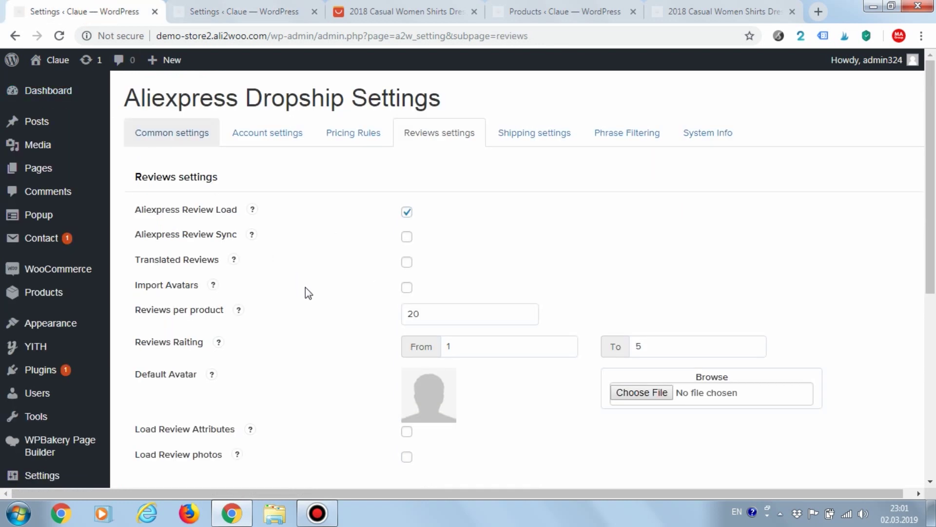
{"action": "left_click", "coordinate": [407, 263]}
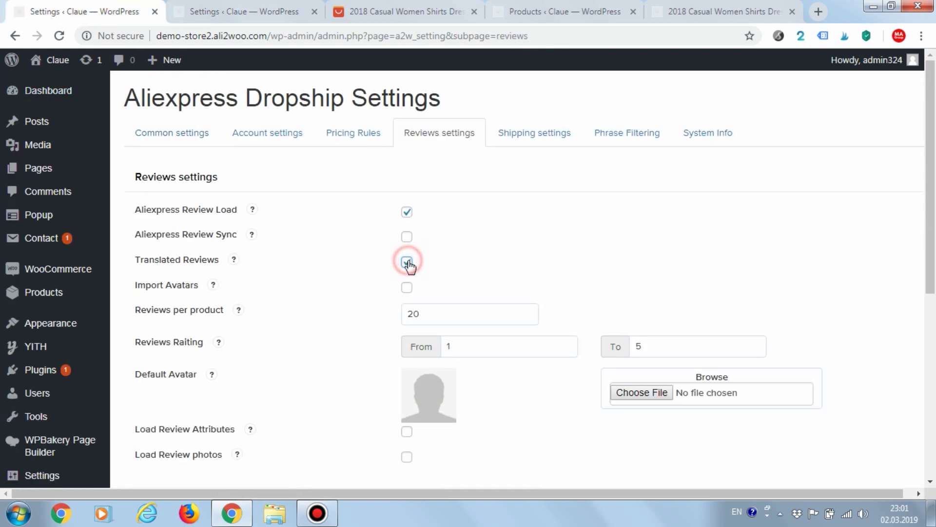
Change the Reviews Raiting From value from 1 to 3, keeping the range 3 to 5.
{"action": "left_click", "coordinate": [495, 347]}
{"action": "double_click", "coordinate": [449, 346]}
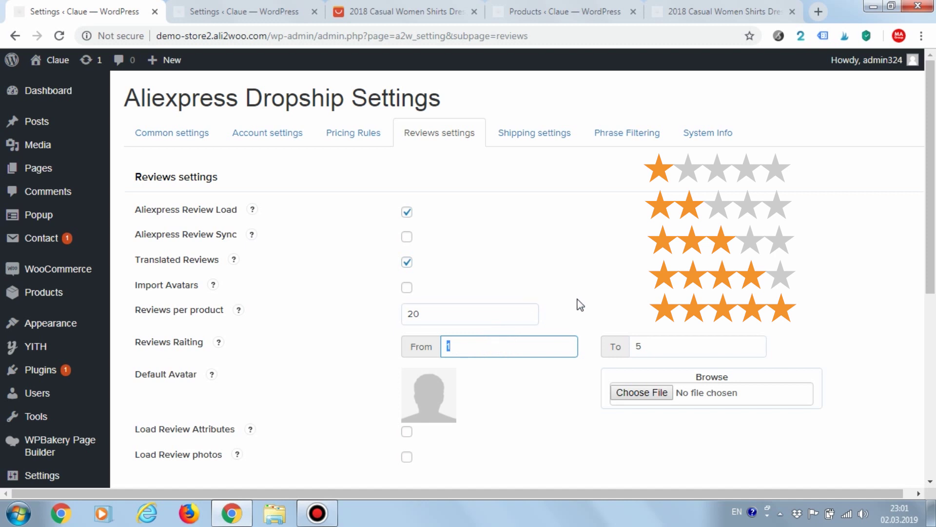
{"action": "type", "text": "3"}
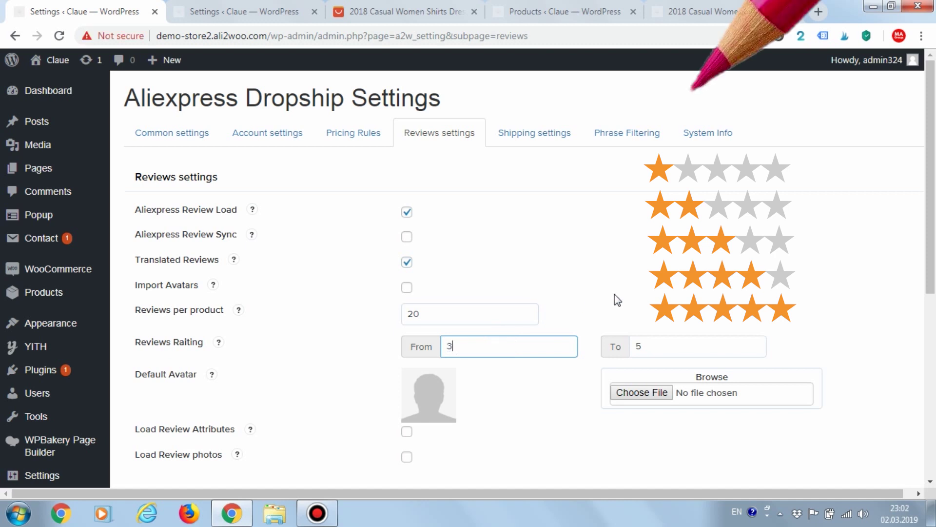
{"action": "left_click", "coordinate": [596, 320]}
{"action": "scroll", "coordinate": [593, 325], "scroll_direction": "down", "scroll_amount": 1}
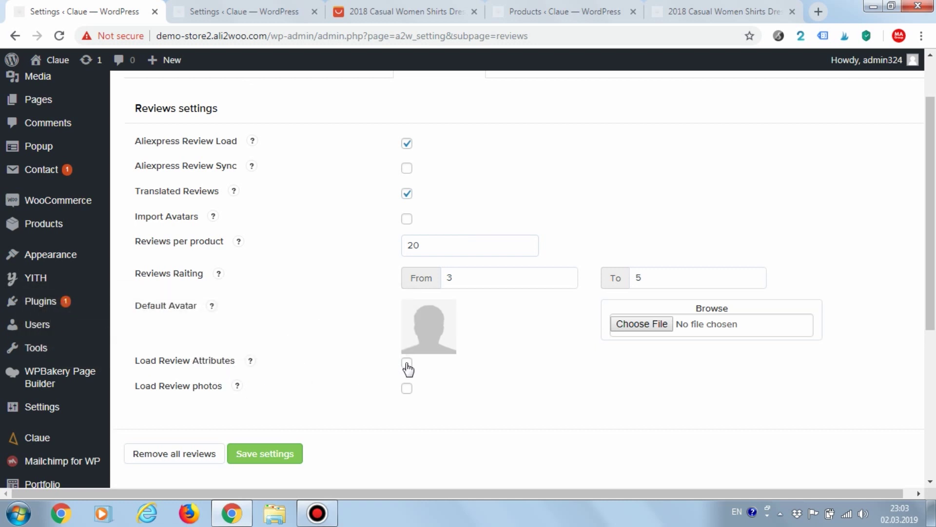
On the AliExpress dress page, select and clear the second review's colour, size and logistics details.
{"action": "left_click", "coordinate": [229, 11]}
{"action": "left_click", "coordinate": [398, 9]}
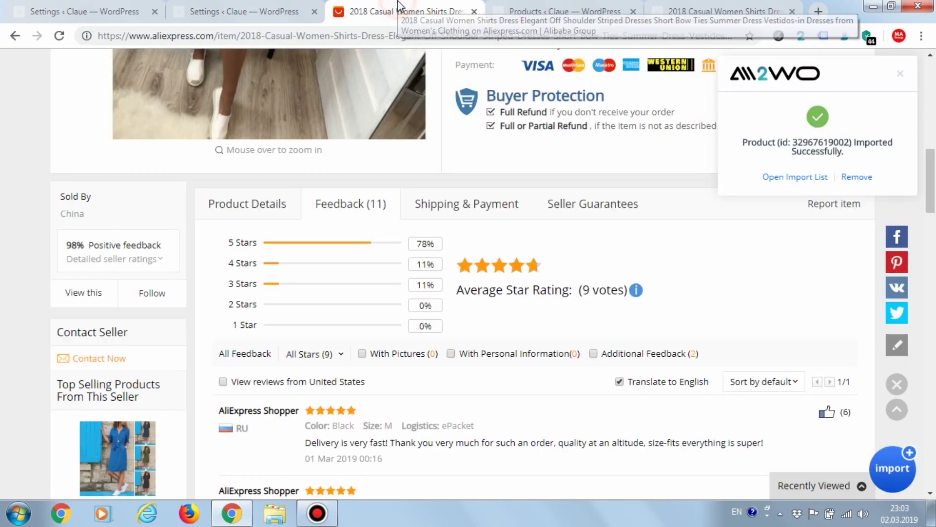
{"action": "scroll", "coordinate": [317, 301], "scroll_direction": "down", "scroll_amount": 4}
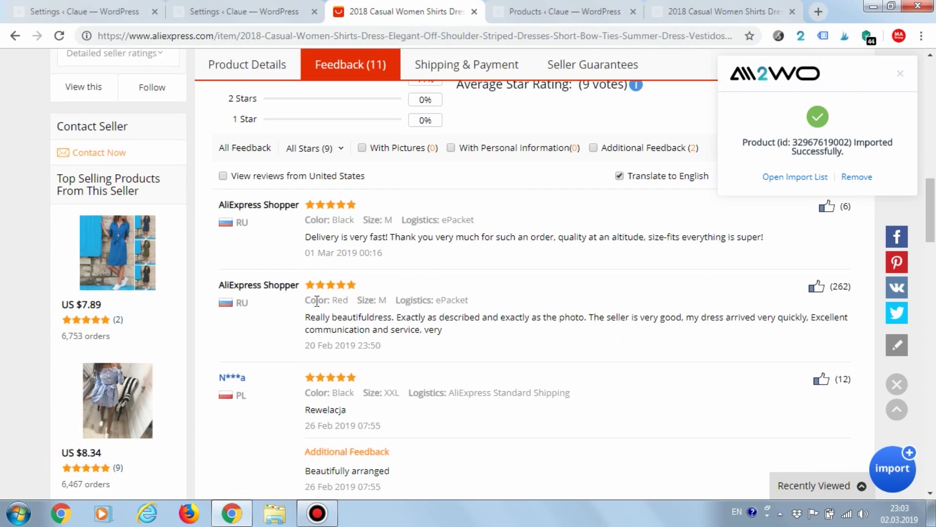
{"action": "left_click_drag", "start_coordinate": [305, 301], "coordinate": [472, 308]}
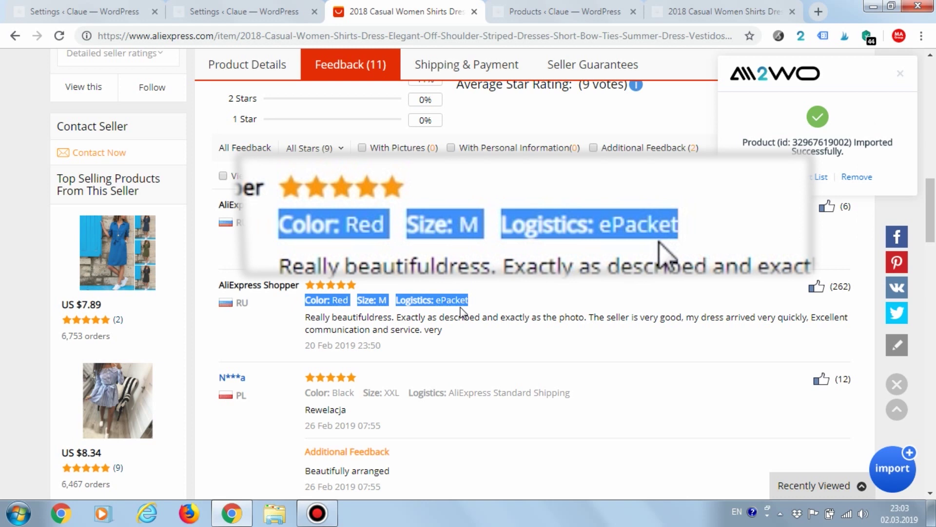
{"action": "right_click", "coordinate": [474, 307]}
{"action": "left_click", "coordinate": [476, 306]}
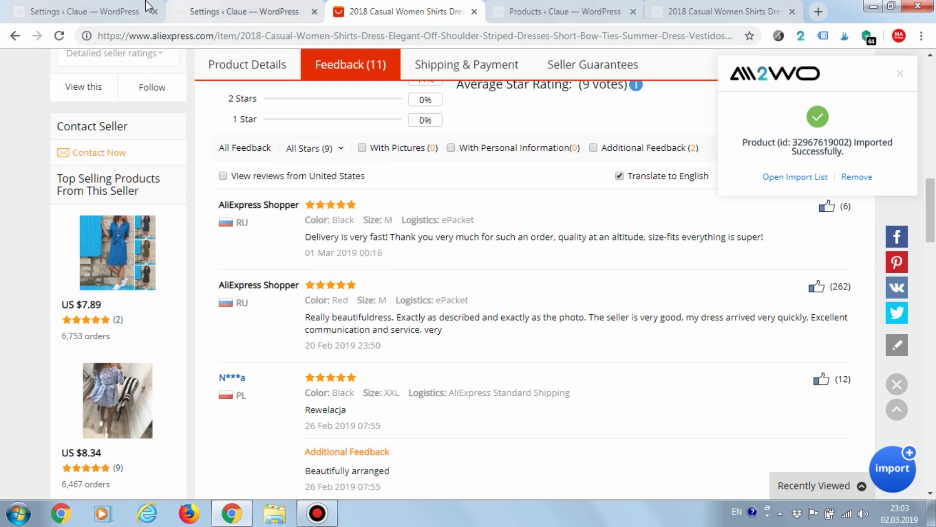
Check the Ali2Woo reviews settings, then scroll to the top of the AliExpress dress page.
{"action": "left_click", "coordinate": [98, 6]}
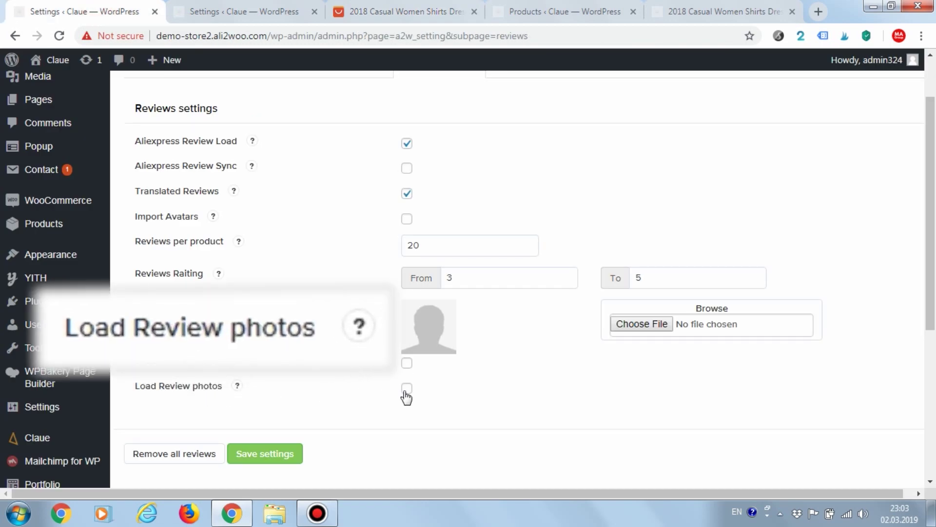
{"action": "left_click", "coordinate": [405, 11]}
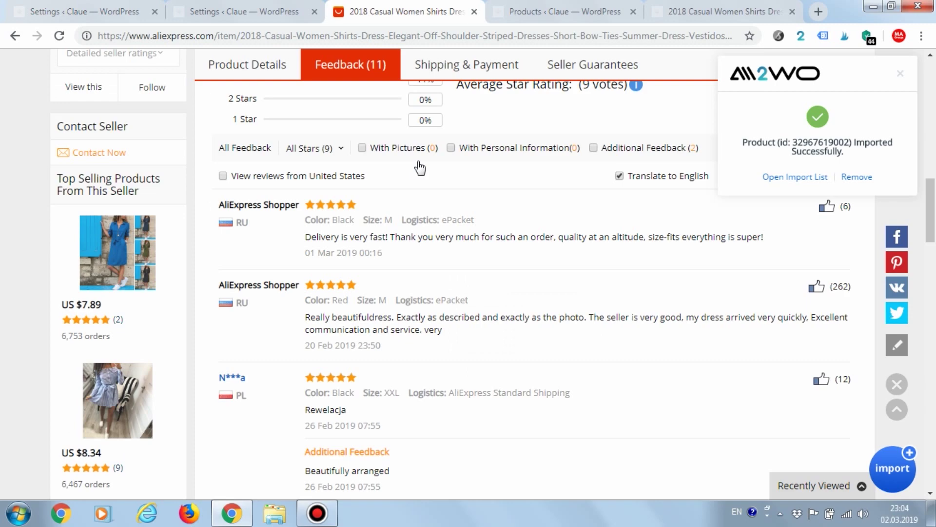
{"action": "scroll", "coordinate": [431, 284], "scroll_direction": "up", "scroll_amount": 10}
{"action": "scroll", "coordinate": [431, 283], "scroll_direction": "up", "scroll_amount": 5}
Open the Women's Clothing category and the IYAEGE blouse, moving its tab ahead of the category.
{"action": "left_click", "coordinate": [194, 122]}
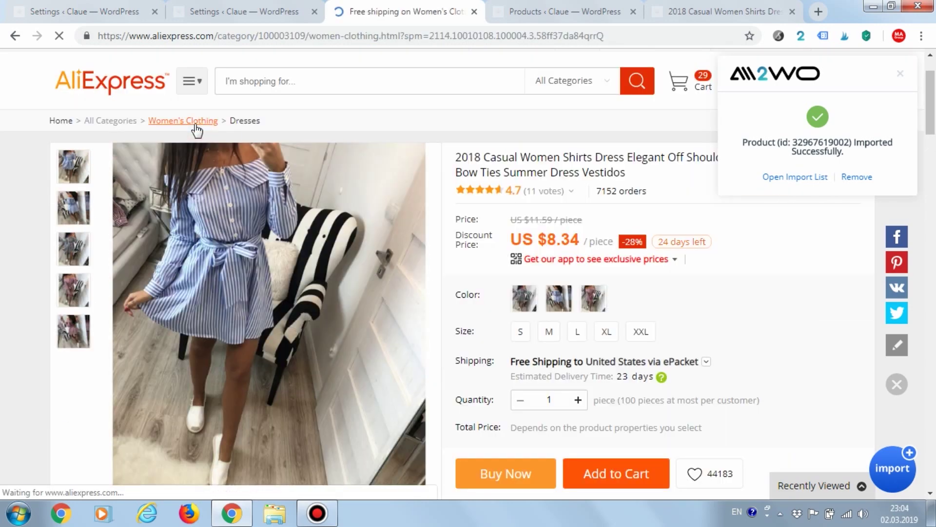
{"action": "scroll", "coordinate": [548, 270], "scroll_direction": "down", "scroll_amount": 9}
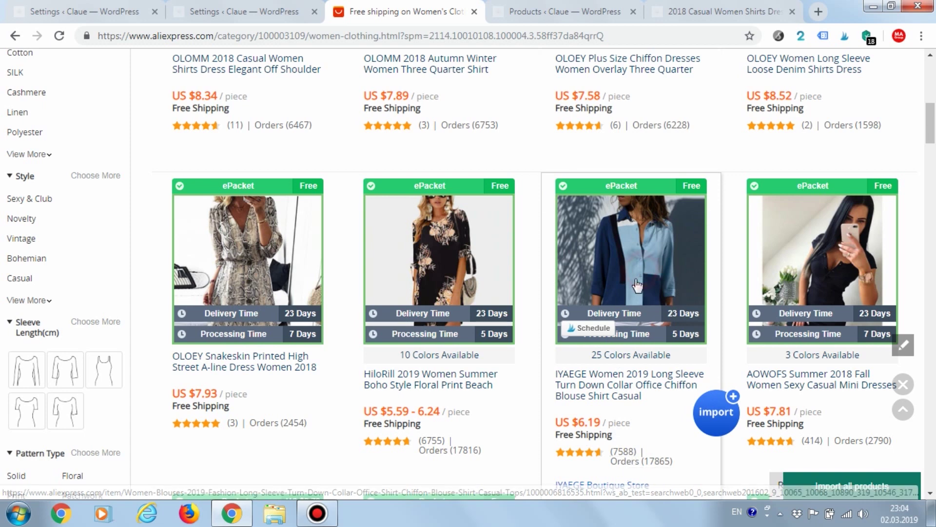
{"action": "left_click", "coordinate": [635, 280]}
{"action": "left_click_drag", "start_coordinate": [432, 11], "coordinate": [338, 12]}
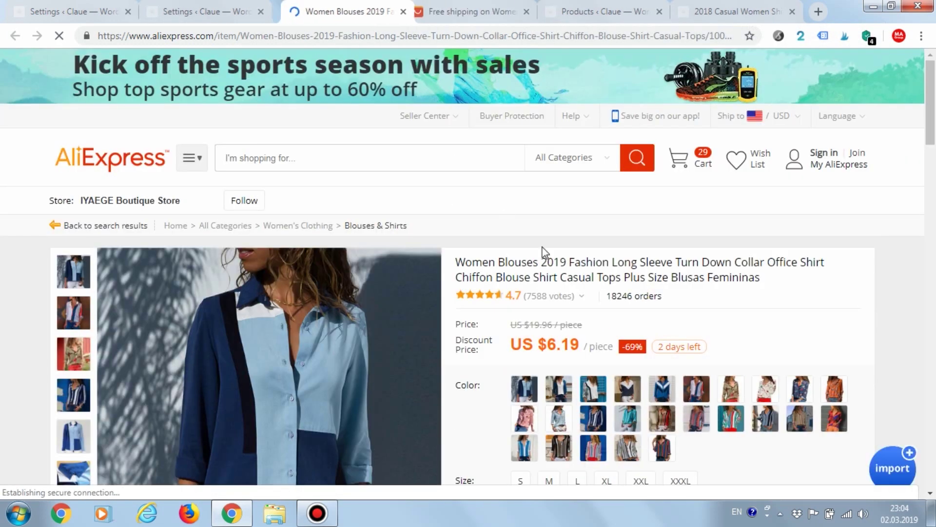
Browse the blouse's Feedback (7588) photo reviews, then return to the Ali2Woo Reviews settings.
{"action": "scroll", "coordinate": [547, 262], "scroll_direction": "down", "scroll_amount": 20}
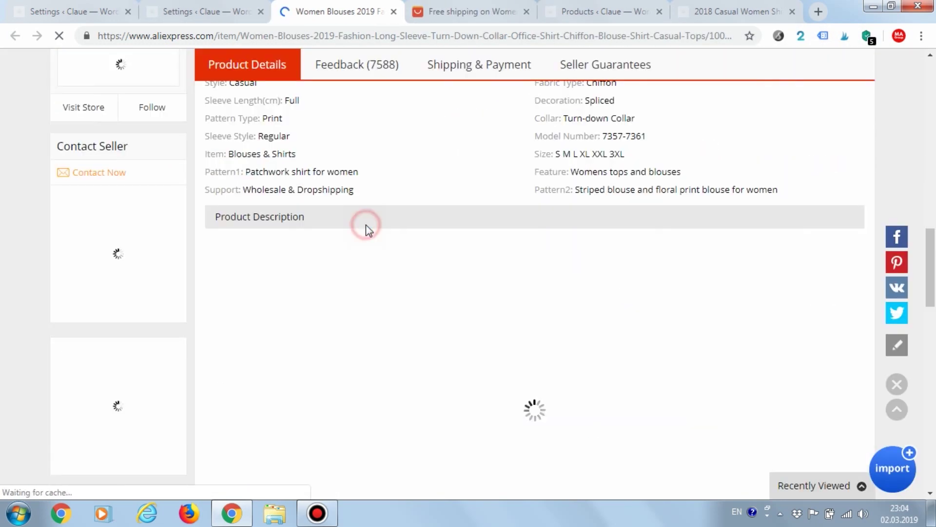
{"action": "left_click", "coordinate": [358, 73]}
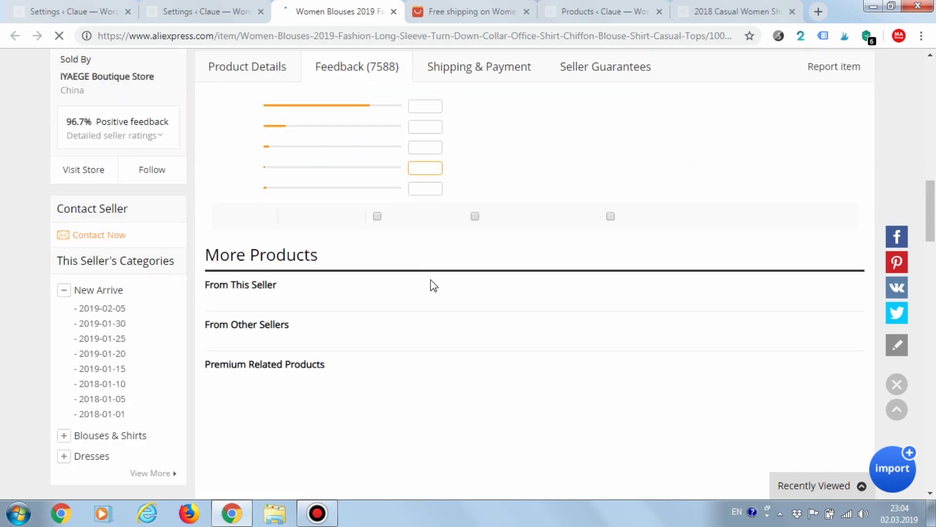
{"action": "scroll", "coordinate": [431, 286], "scroll_direction": "down", "scroll_amount": 6}
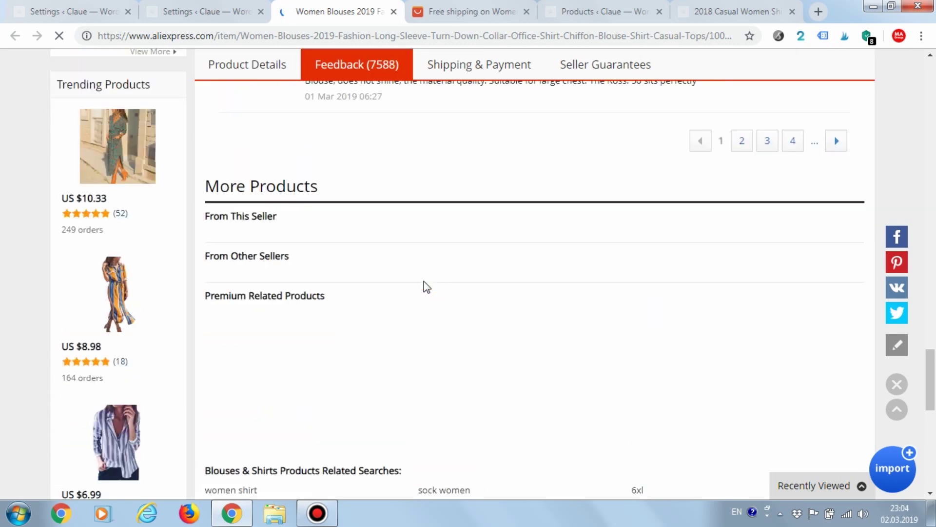
{"action": "scroll", "coordinate": [427, 287], "scroll_direction": "up", "scroll_amount": 15}
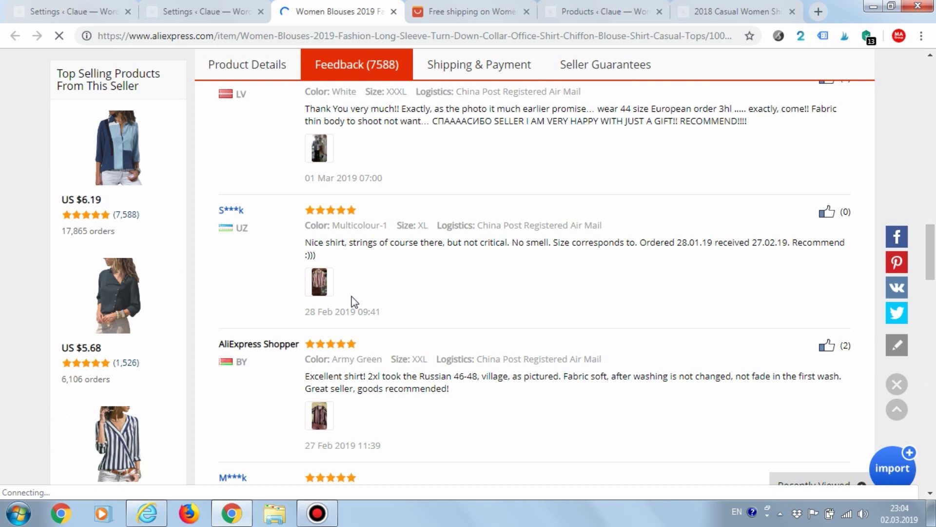
{"action": "scroll", "coordinate": [349, 305], "scroll_direction": "up", "scroll_amount": 9}
{"action": "scroll", "coordinate": [514, 357], "scroll_direction": "down", "scroll_amount": 3}
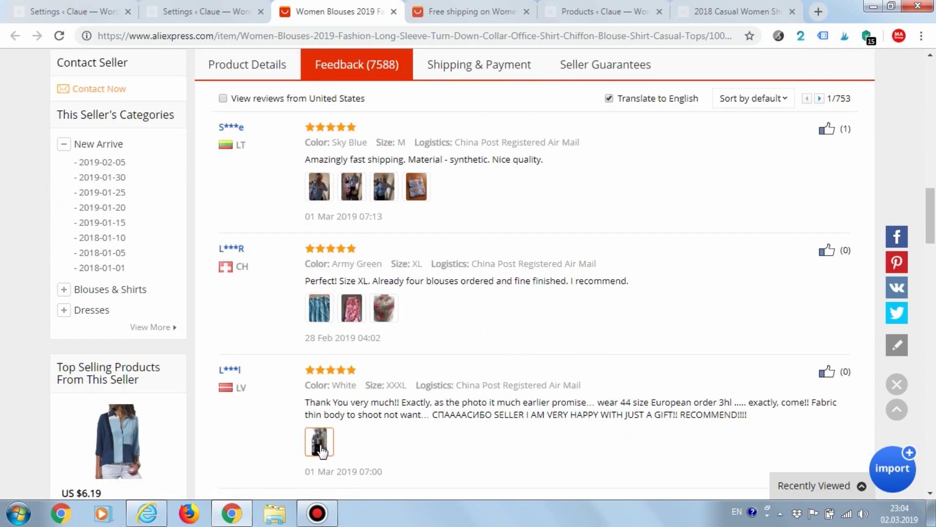
{"action": "scroll", "coordinate": [361, 448], "scroll_direction": "down", "scroll_amount": 3}
{"action": "scroll", "coordinate": [363, 447], "scroll_direction": "down", "scroll_amount": 3}
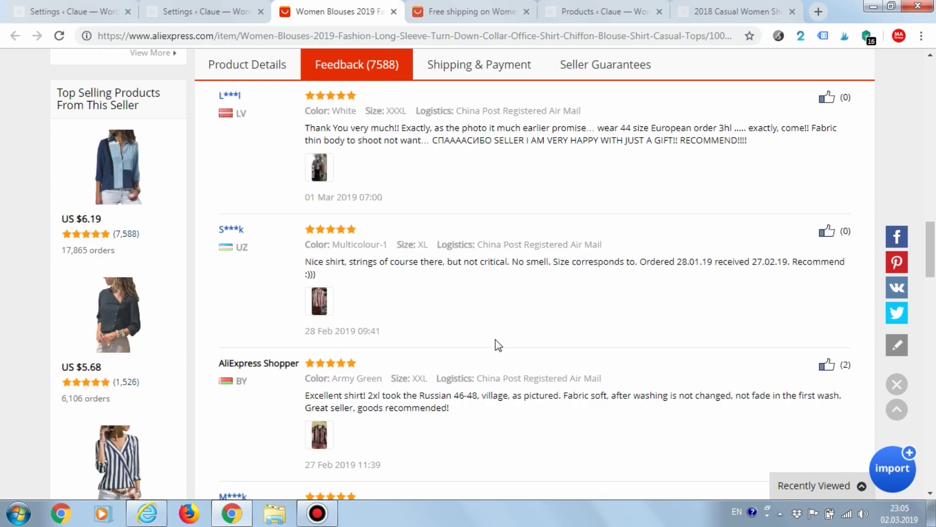
{"action": "left_click", "coordinate": [29, 7]}
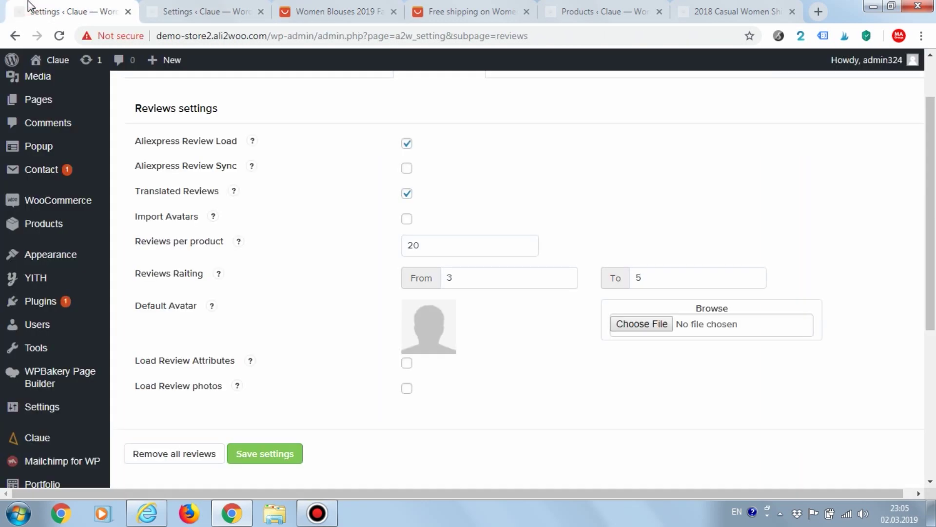
Tick Load Review Attributes and Load Review photos, save the settings, and return to Women Blouses 2019.
{"action": "left_click", "coordinate": [407, 363]}
{"action": "left_click", "coordinate": [407, 389]}
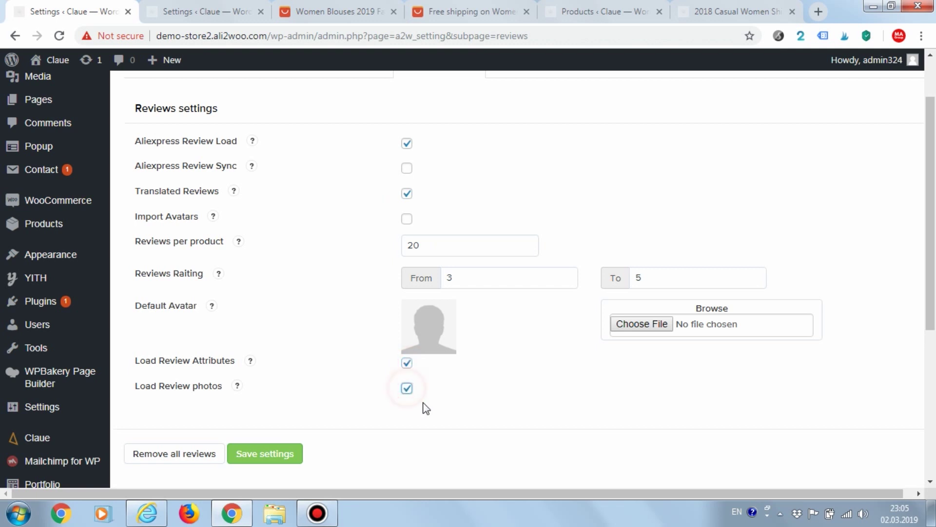
{"action": "left_click", "coordinate": [271, 451]}
{"action": "left_click", "coordinate": [335, 2]}
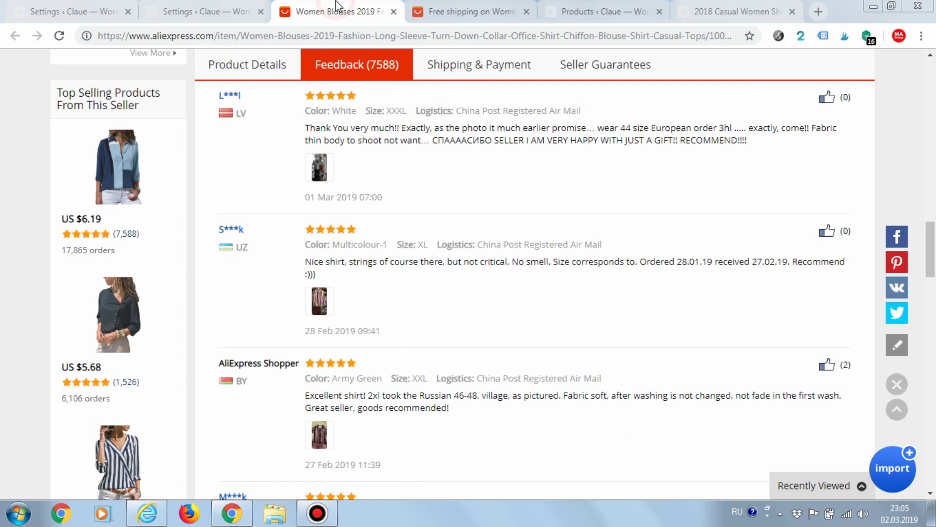
Import Women Blouses 2019, push it to the shop from the Import List, and open its storefront link options.
{"action": "left_click", "coordinate": [889, 472]}
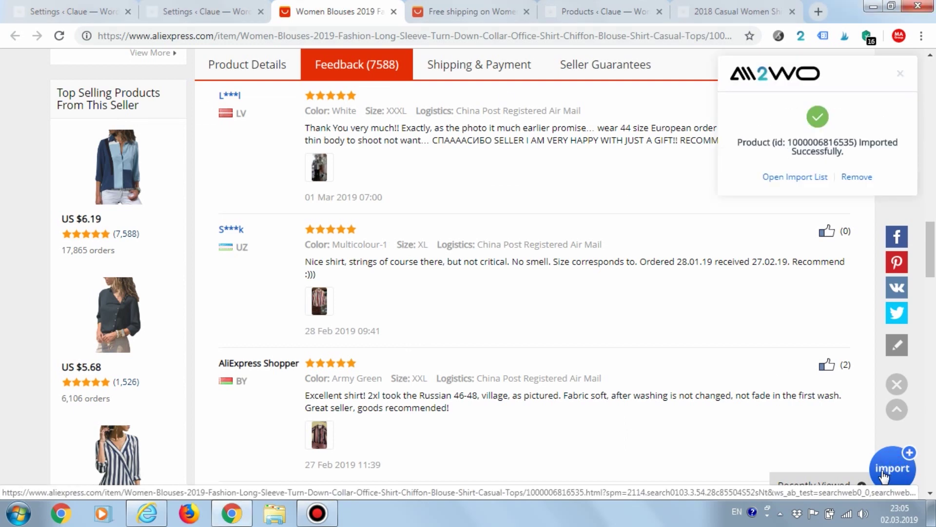
{"action": "left_click", "coordinate": [795, 177]}
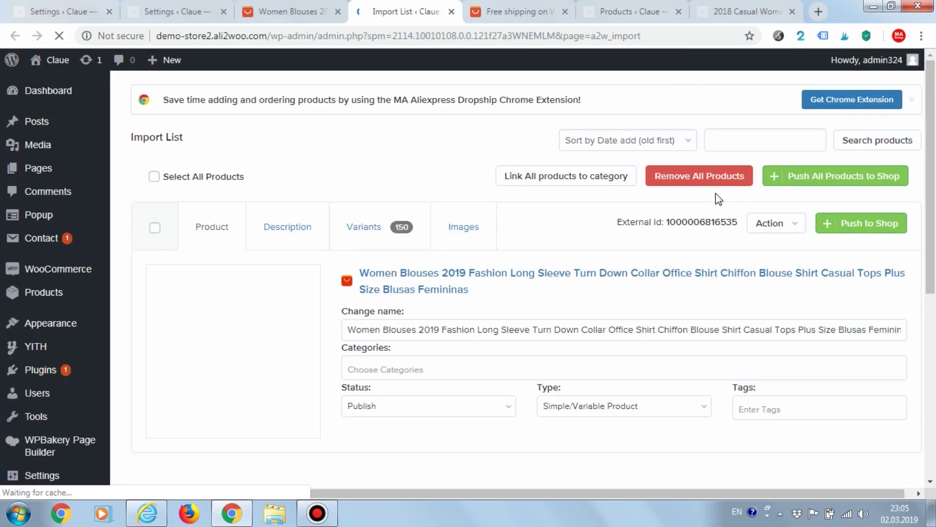
{"action": "left_click", "coordinate": [851, 180]}
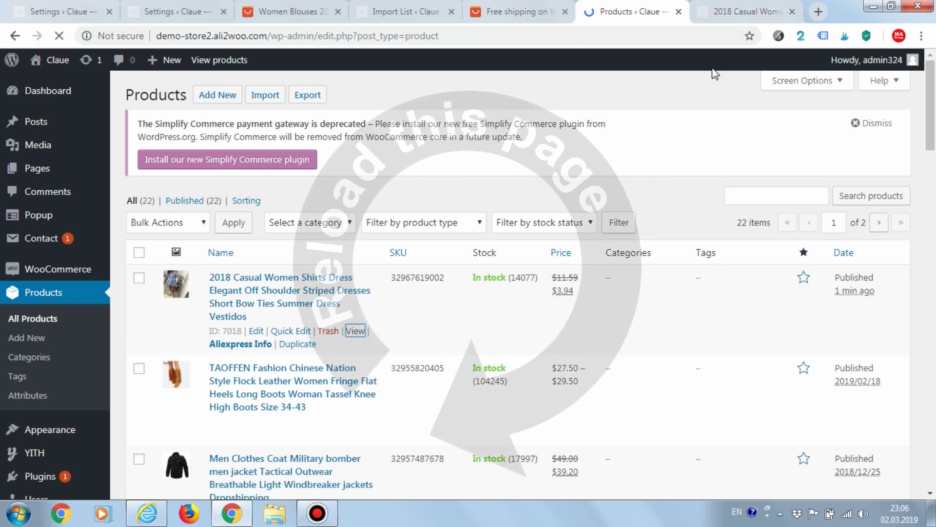
{"action": "right_click", "coordinate": [354, 332]}
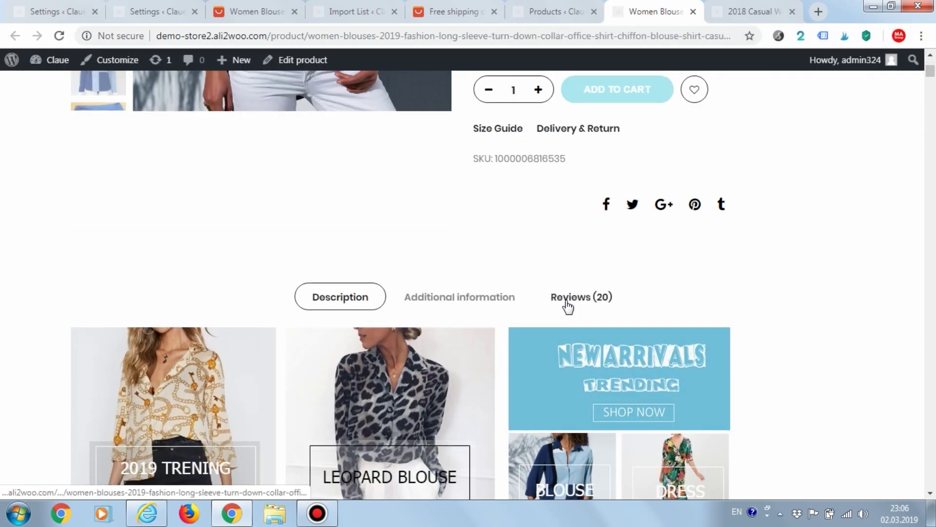
{"action": "left_click", "coordinate": [568, 307]}
{"action": "scroll", "coordinate": [454, 295], "scroll_direction": "down", "scroll_amount": 4}
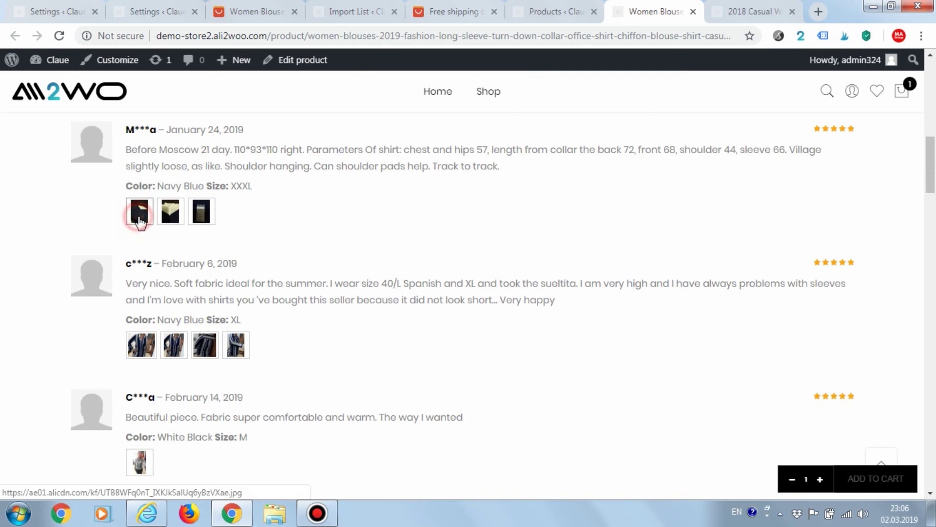
{"action": "left_click", "coordinate": [139, 217]}
{"action": "left_click", "coordinate": [585, 250]}
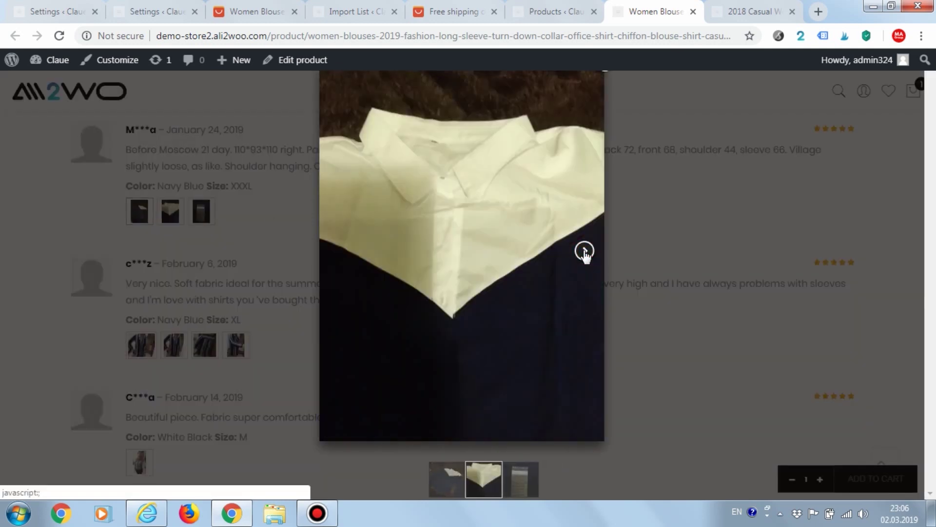
{"action": "left_click", "coordinate": [585, 251]}
{"action": "left_click", "coordinate": [708, 226]}
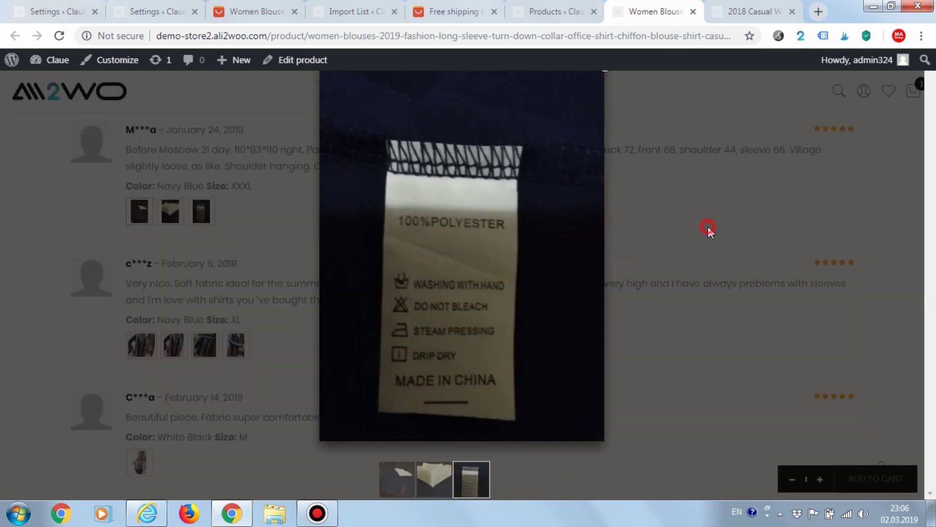
{"action": "left_click_drag", "start_coordinate": [123, 317], "coordinate": [244, 325]}
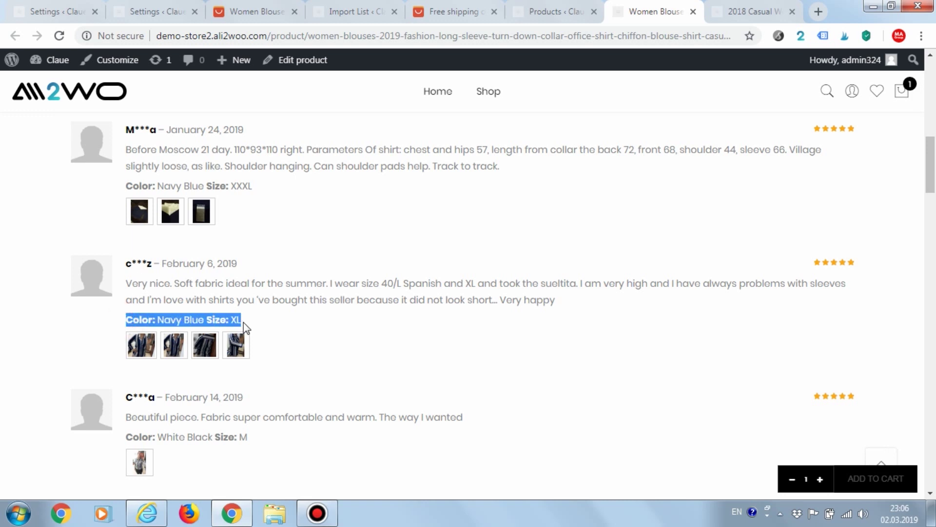
{"action": "scroll", "coordinate": [139, 365], "scroll_direction": "down", "scroll_amount": 1}
{"action": "left_click_drag", "start_coordinate": [128, 367], "coordinate": [274, 370]}
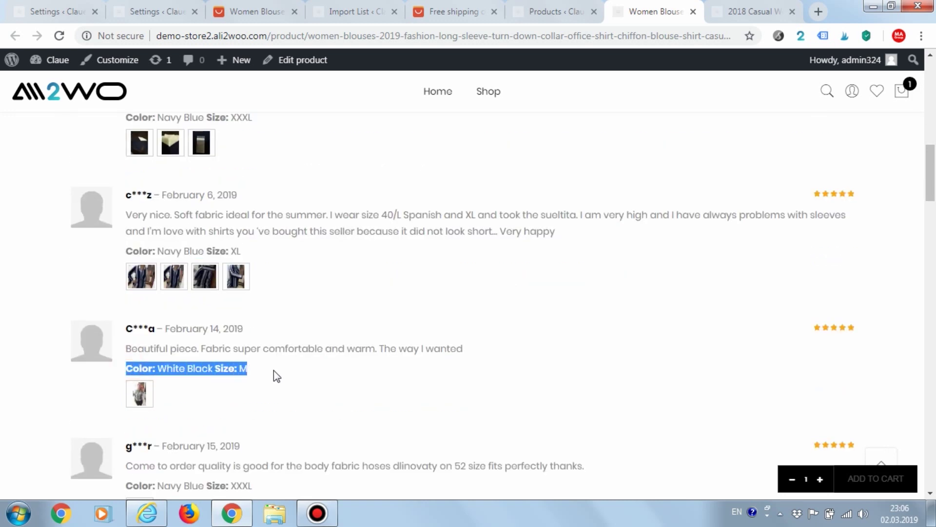
{"action": "scroll", "coordinate": [275, 370], "scroll_direction": "down", "scroll_amount": 5}
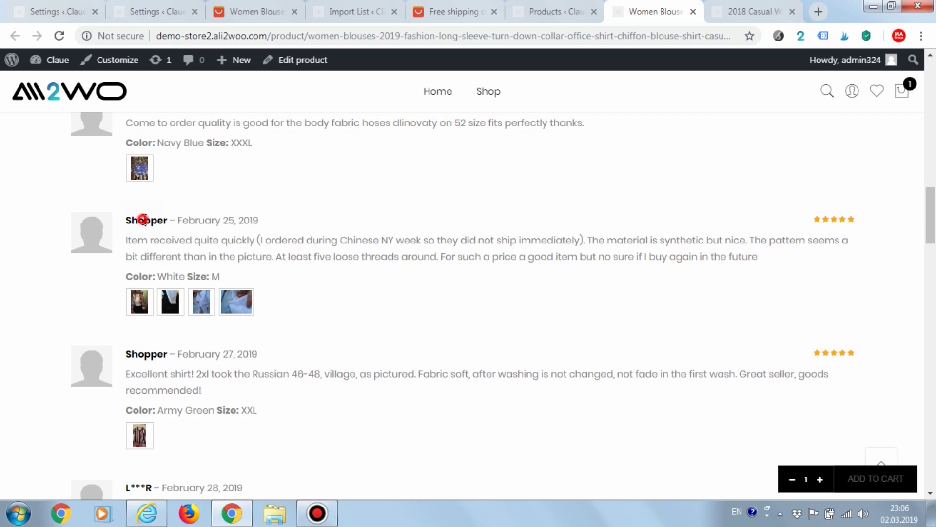
{"action": "left_click", "coordinate": [142, 219]}
{"action": "scroll", "coordinate": [157, 265], "scroll_direction": "down", "scroll_amount": 1}
{"action": "scroll", "coordinate": [155, 261], "scroll_direction": "down", "scroll_amount": 3}
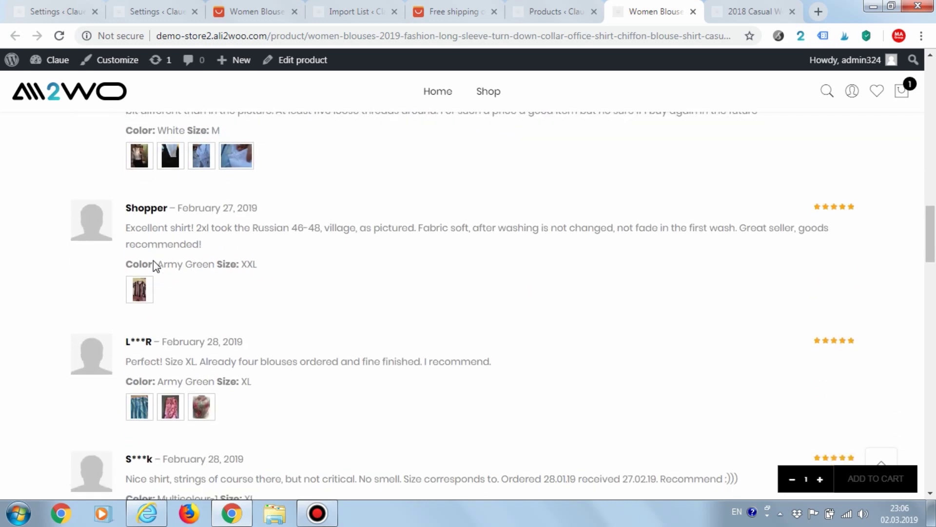
{"action": "scroll", "coordinate": [155, 261], "scroll_direction": "down", "scroll_amount": 2}
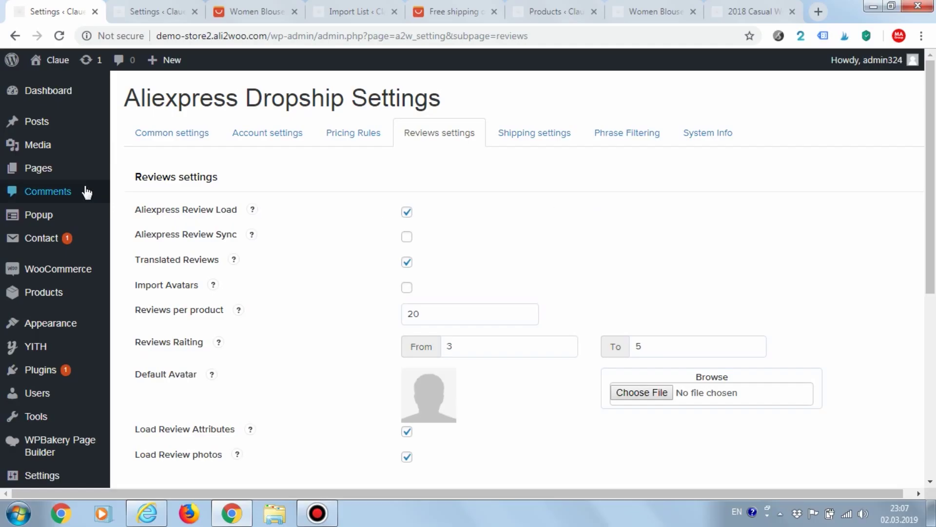
In Comments, open the first imported review's Edit Photos panel and cancel it unchanged.
{"action": "left_click", "coordinate": [72, 195]}
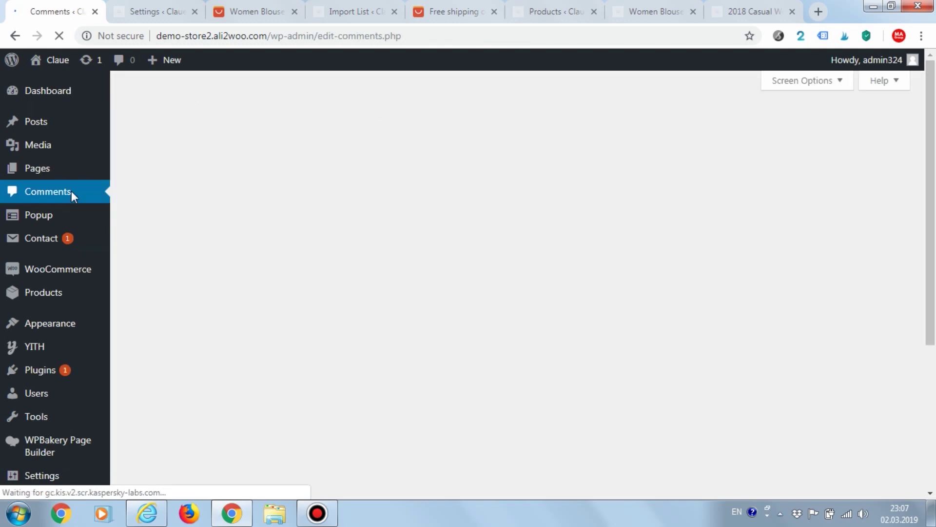
{"action": "scroll", "coordinate": [443, 239], "scroll_direction": "down", "scroll_amount": 1}
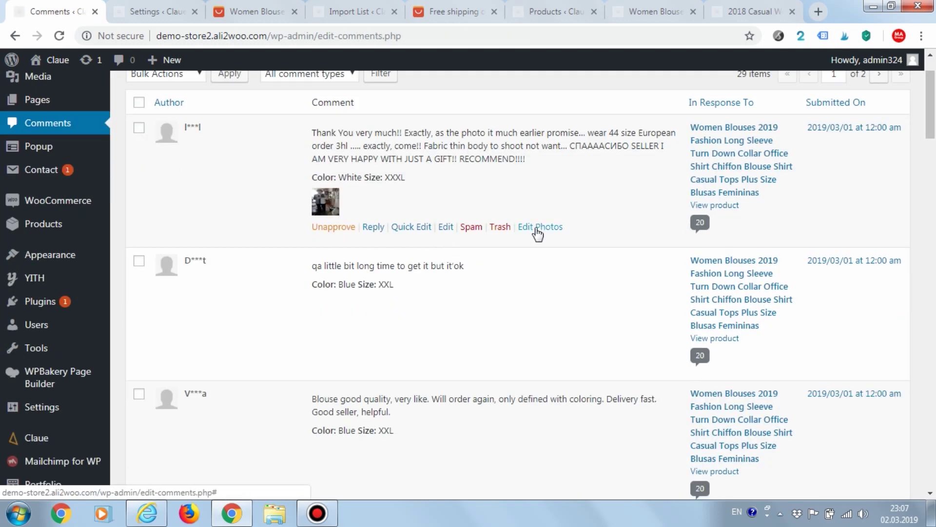
{"action": "left_click", "coordinate": [539, 231]}
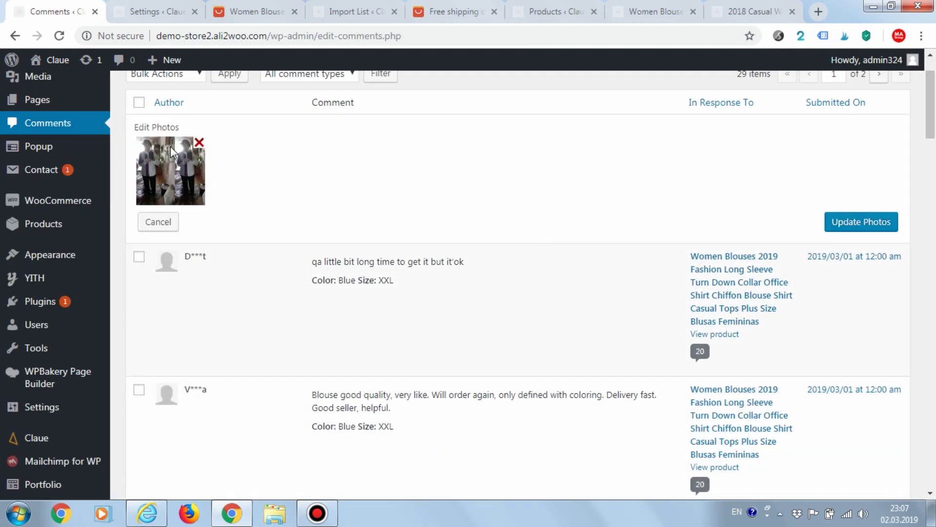
{"action": "left_click", "coordinate": [159, 222]}
Open Quick Edit on another review, cancel without saving, and go to the Products list.
{"action": "scroll", "coordinate": [291, 285], "scroll_direction": "down", "scroll_amount": 7}
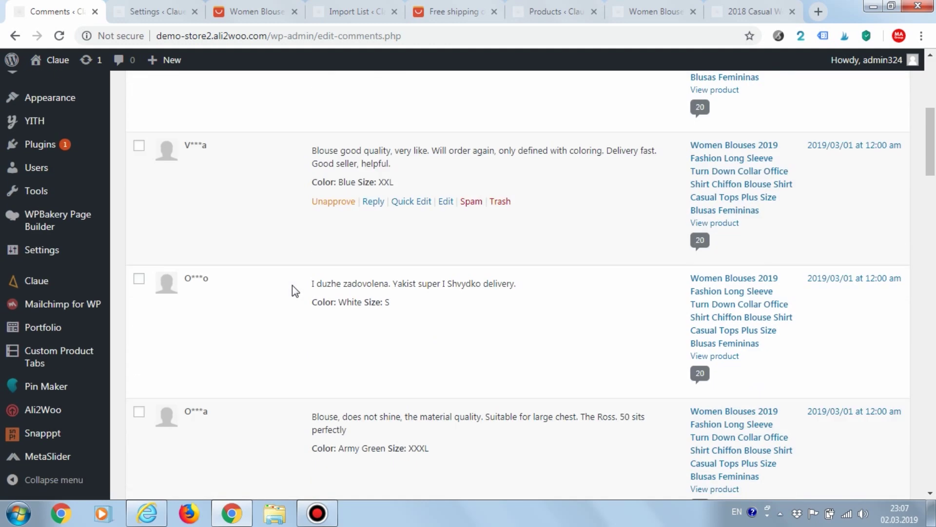
{"action": "left_click", "coordinate": [408, 387]}
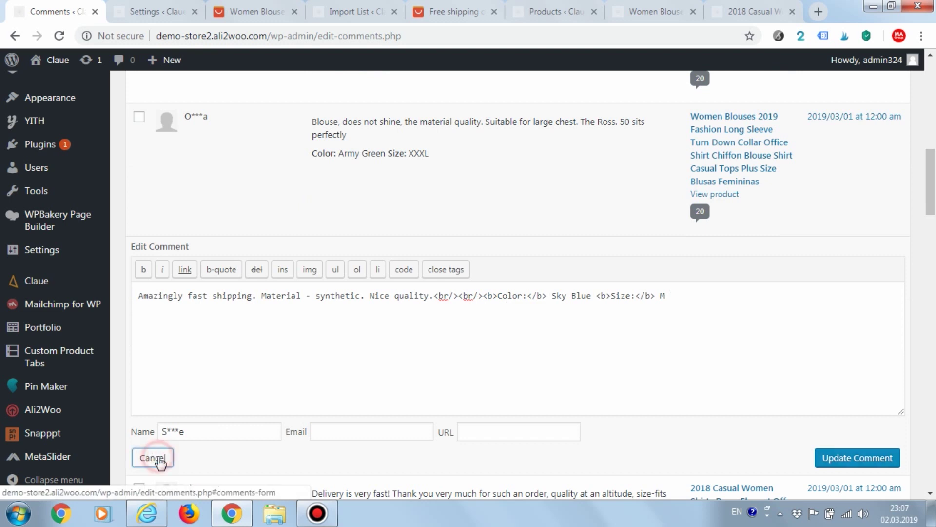
{"action": "left_click", "coordinate": [153, 457]}
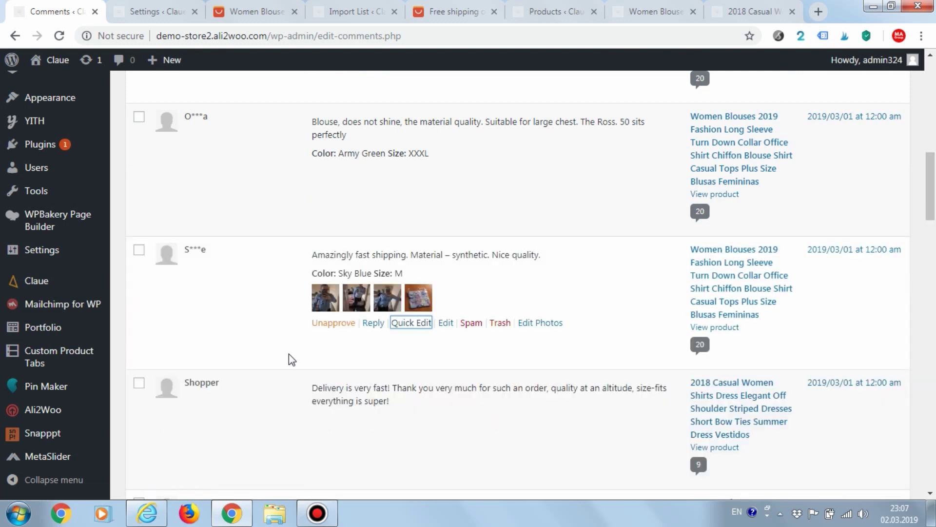
{"action": "left_click", "coordinate": [556, 11]}
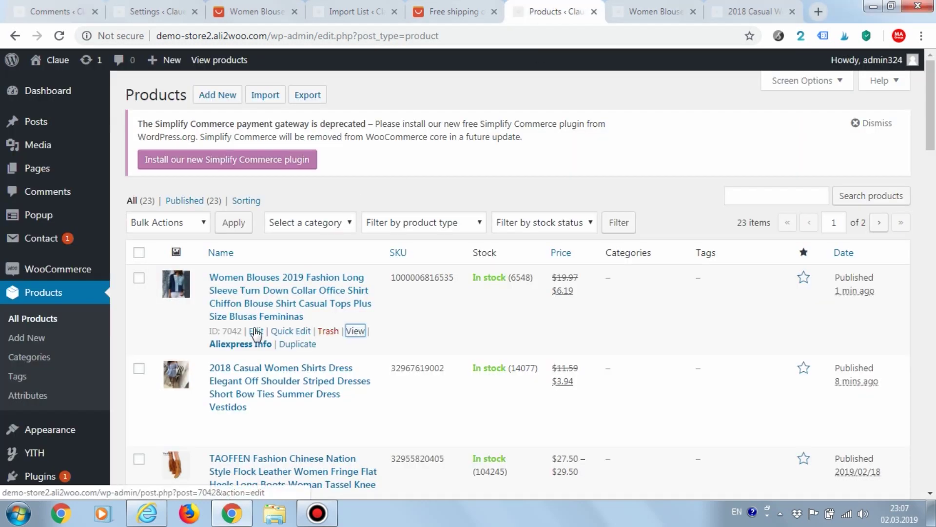
Edit Women Blouses 2019, scroll to its Reviews box, and view a review's photos without changing them.
{"action": "left_click", "coordinate": [255, 332]}
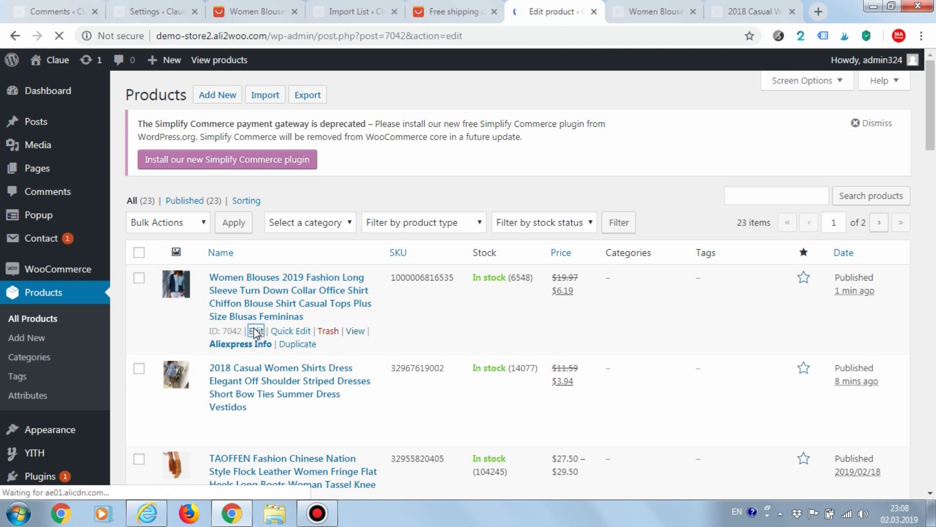
{"action": "scroll", "coordinate": [241, 317], "scroll_direction": "down", "scroll_amount": 15}
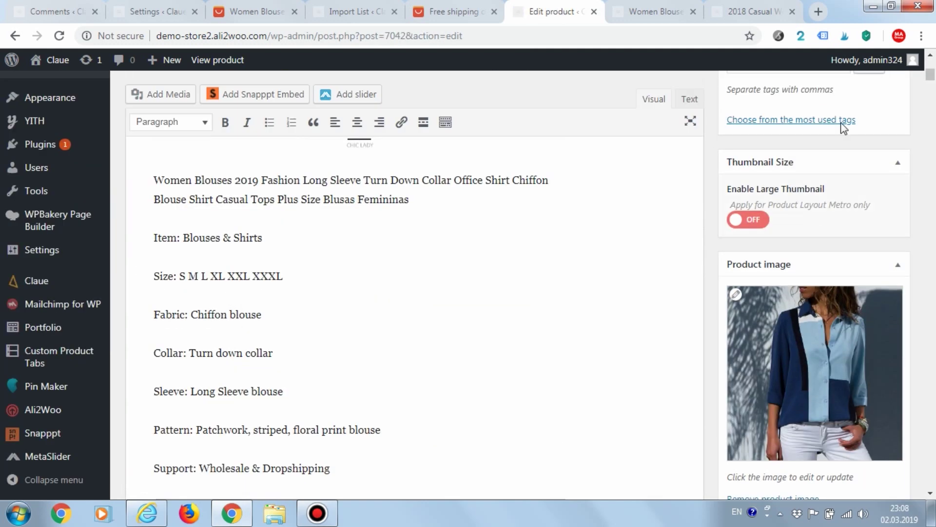
{"action": "left_click_drag", "start_coordinate": [932, 78], "coordinate": [929, 472]}
{"action": "scroll", "coordinate": [343, 266], "scroll_direction": "down", "scroll_amount": 4}
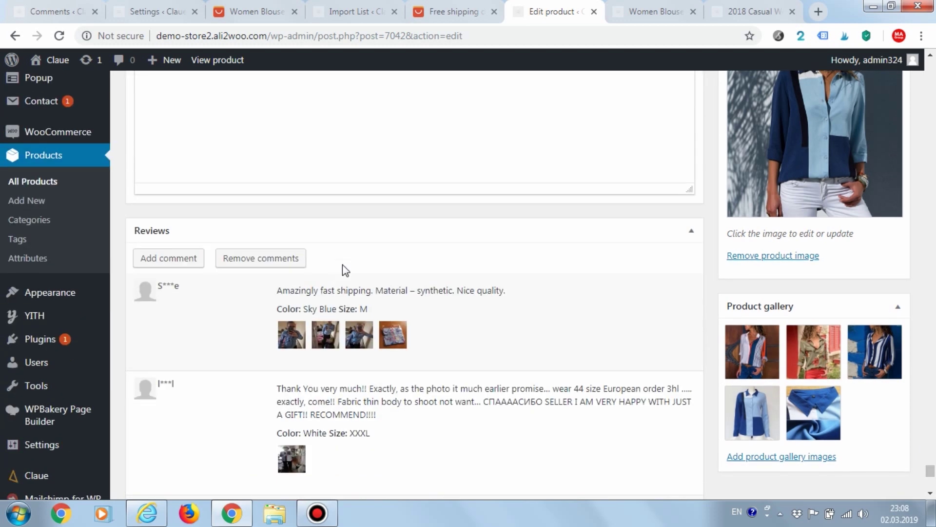
{"action": "scroll", "coordinate": [321, 273], "scroll_direction": "down", "scroll_amount": 1}
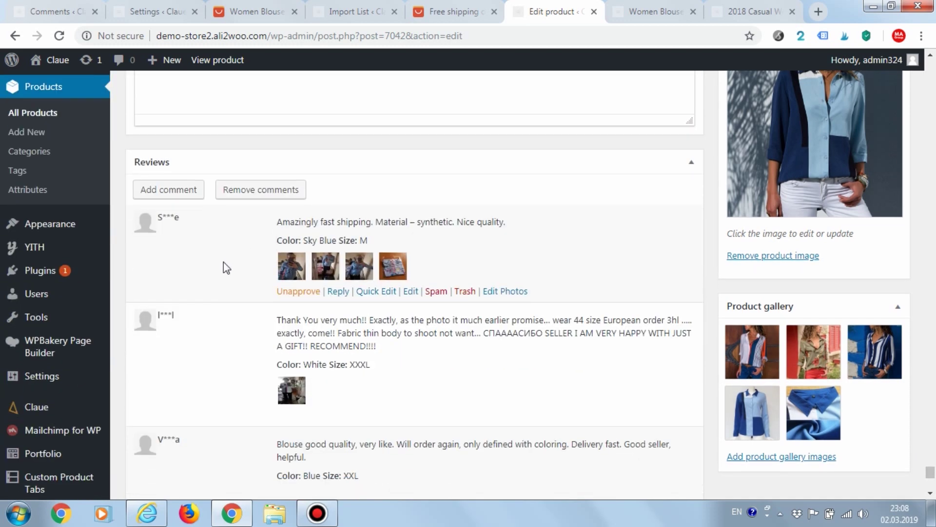
{"action": "left_click", "coordinate": [513, 291]}
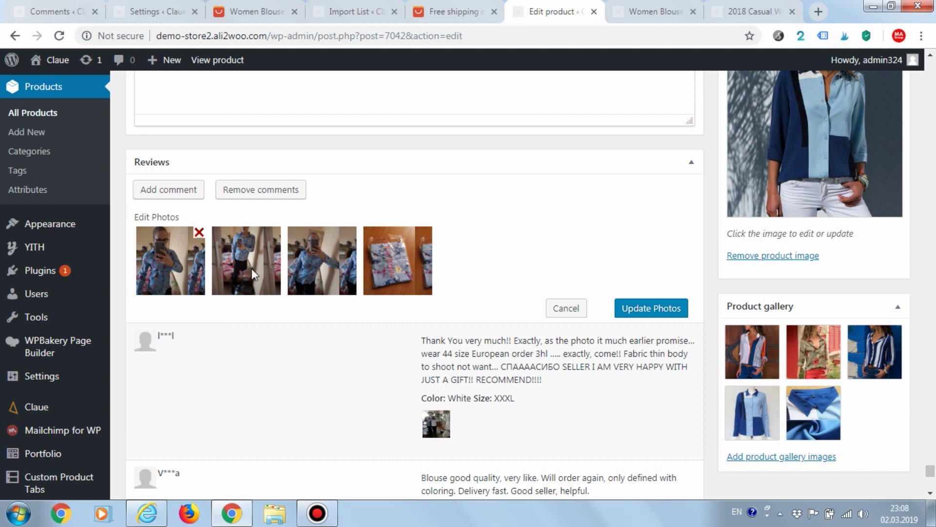
{"action": "mouse_move", "coordinate": [427, 239]}
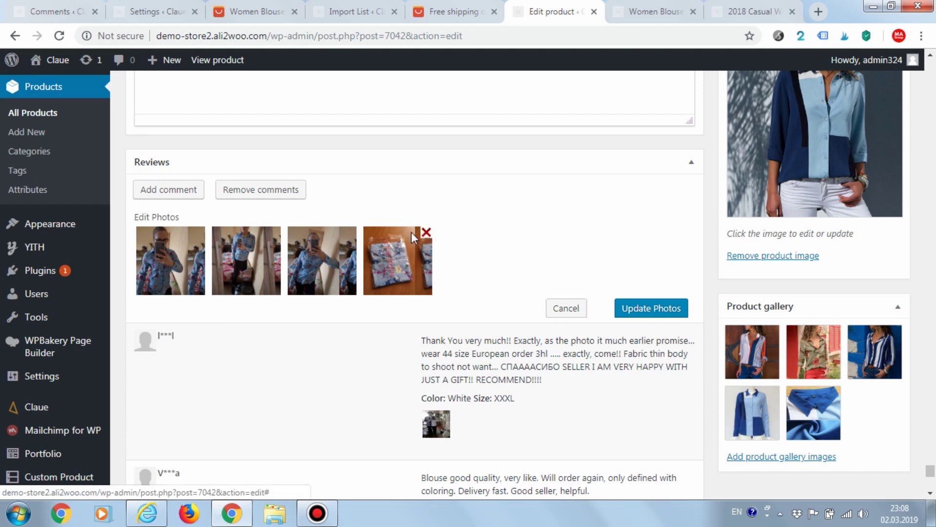
{"action": "left_click", "coordinate": [566, 307]}
{"action": "scroll", "coordinate": [384, 396], "scroll_direction": "down", "scroll_amount": 4}
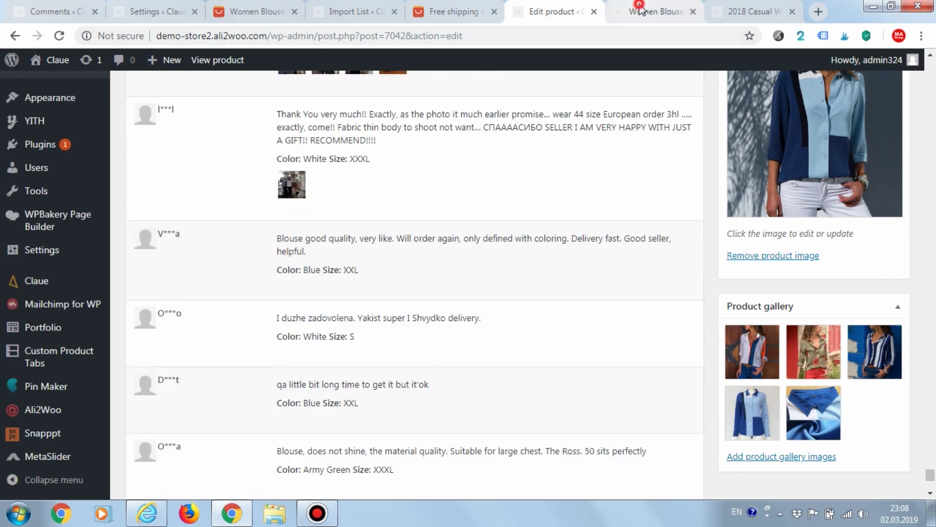
In Ali2Woo Reviews settings, run remove-all-reviews until Done!, then return to the blouse page.
{"action": "left_click", "coordinate": [680, 11]}
{"action": "left_click", "coordinate": [146, 5]}
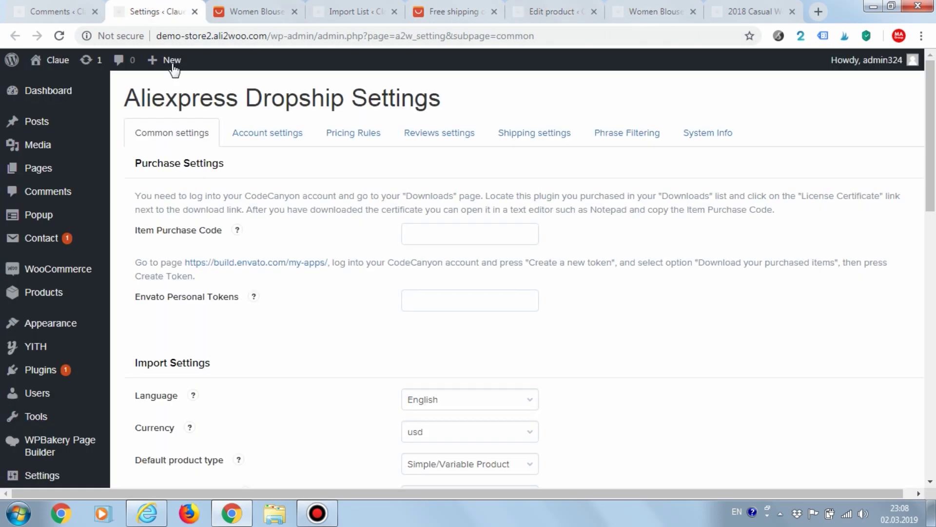
{"action": "left_click", "coordinate": [468, 138]}
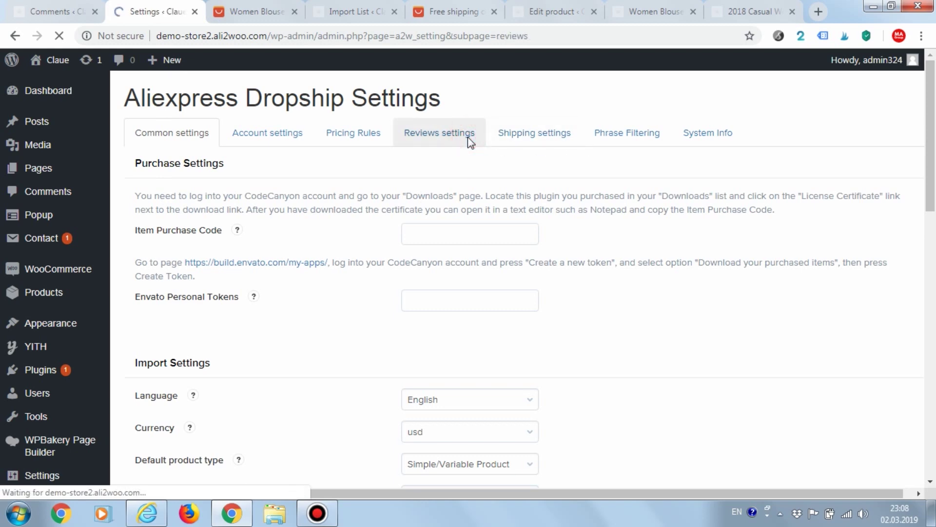
{"action": "scroll", "coordinate": [350, 270], "scroll_direction": "down", "scroll_amount": 5}
{"action": "scroll", "coordinate": [349, 269], "scroll_direction": "down", "scroll_amount": 2}
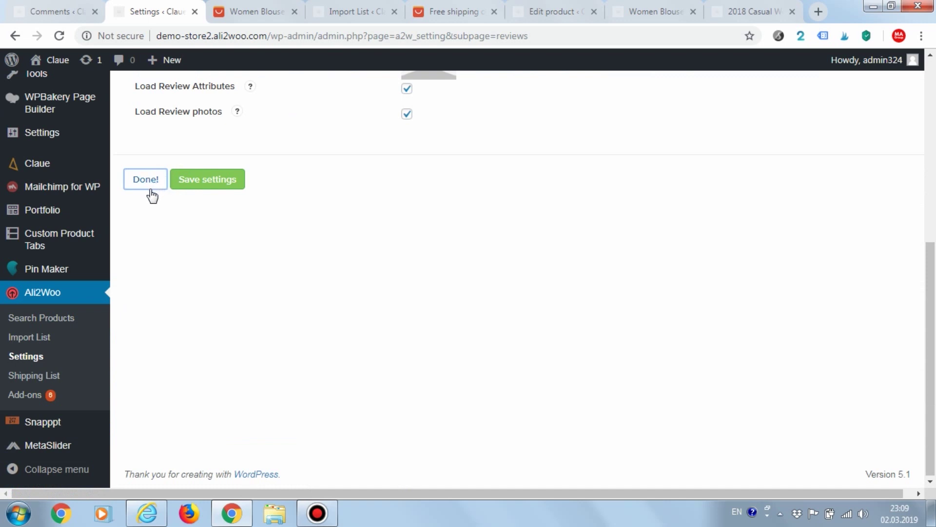
{"action": "left_click", "coordinate": [637, 15]}
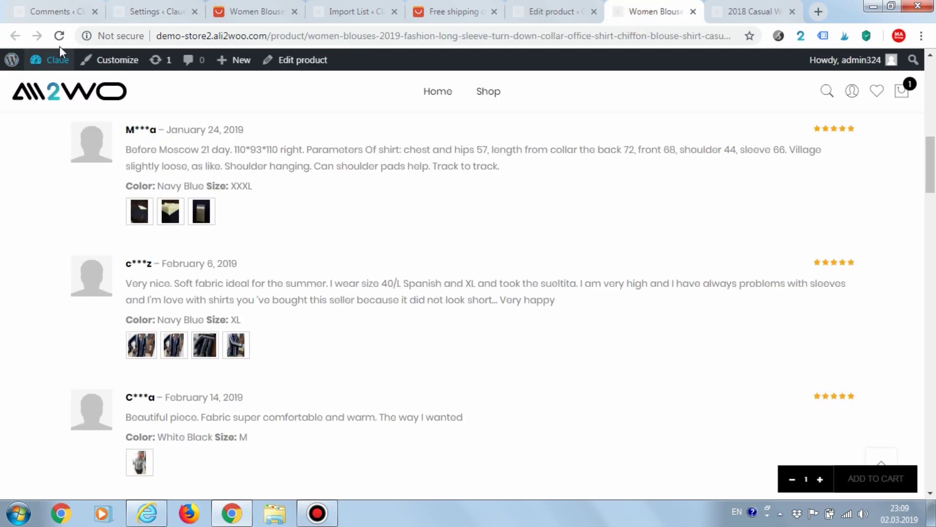
Reload the blouse product page and open its Reviews tab, which now reads Reviews (0).
{"action": "left_click", "coordinate": [59, 36]}
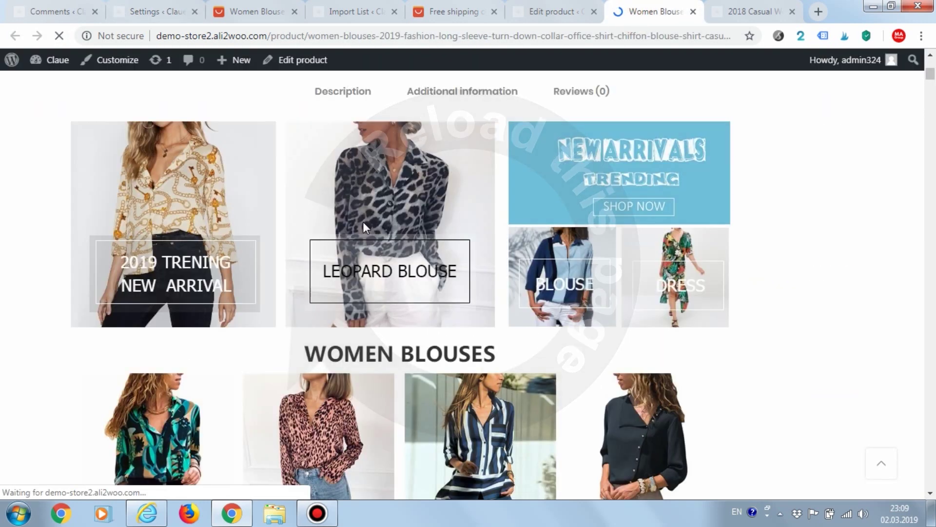
{"action": "scroll", "coordinate": [668, 431], "scroll_direction": "down", "scroll_amount": 8}
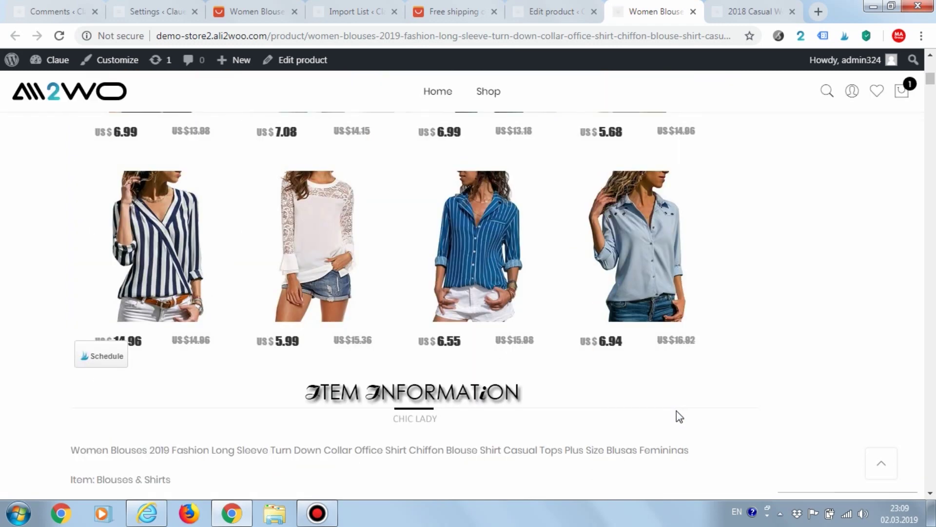
{"action": "scroll", "coordinate": [676, 411], "scroll_direction": "up", "scroll_amount": 10}
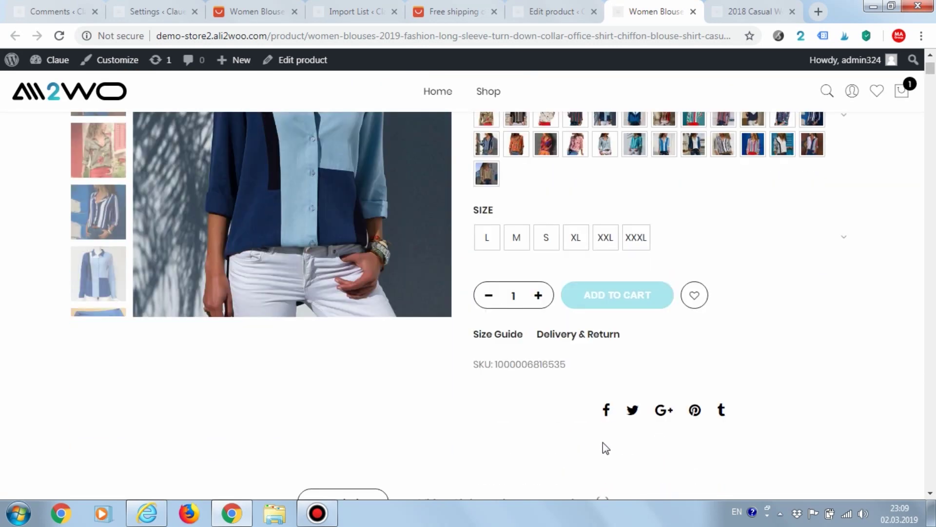
{"action": "scroll", "coordinate": [606, 447], "scroll_direction": "down", "scroll_amount": 3}
{"action": "left_click", "coordinate": [579, 370]}
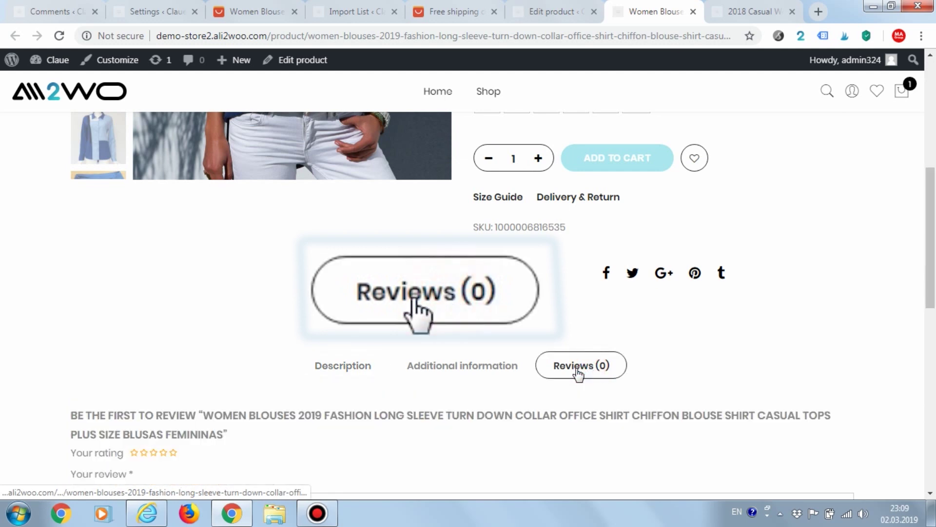
{"action": "scroll", "coordinate": [579, 388], "scroll_direction": "up", "scroll_amount": 3}
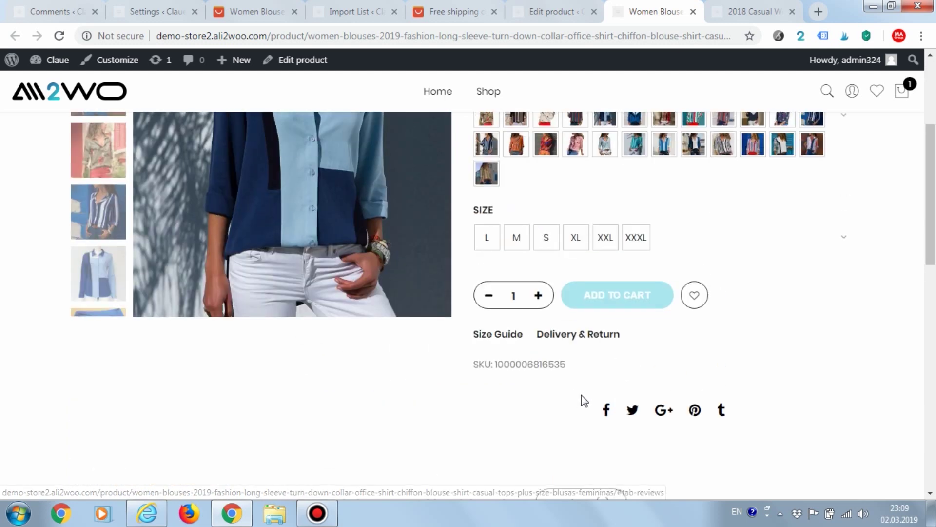